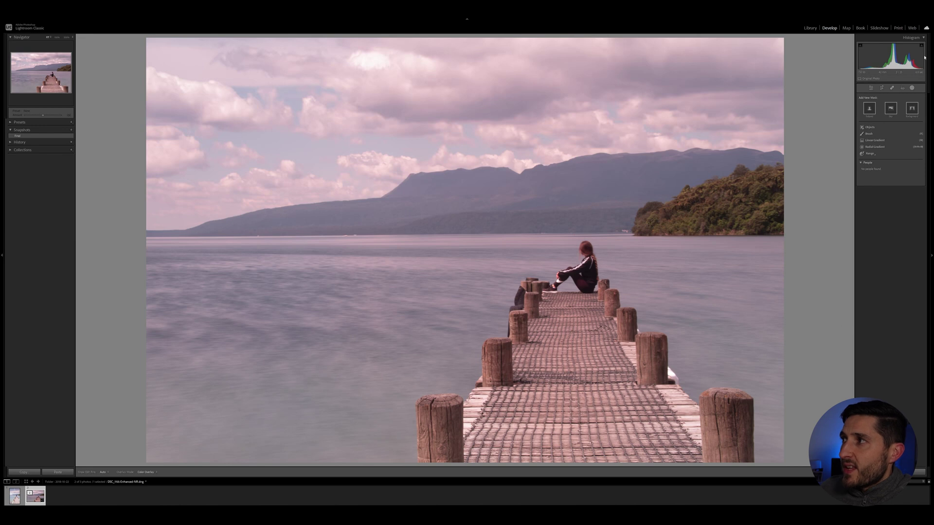
Leave Masking for the global edit panels and scroll down to the Calibration section.
click(870, 87)
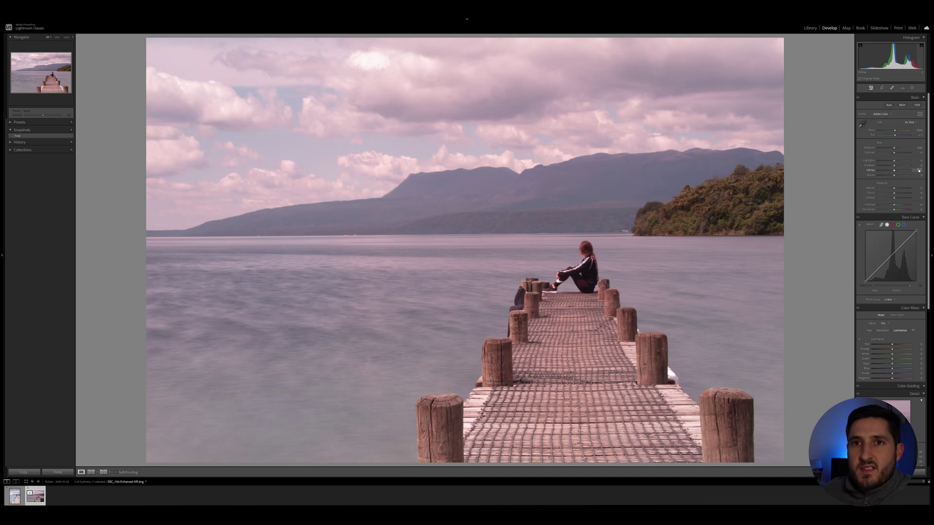
scroll(912, 172, down, 10)
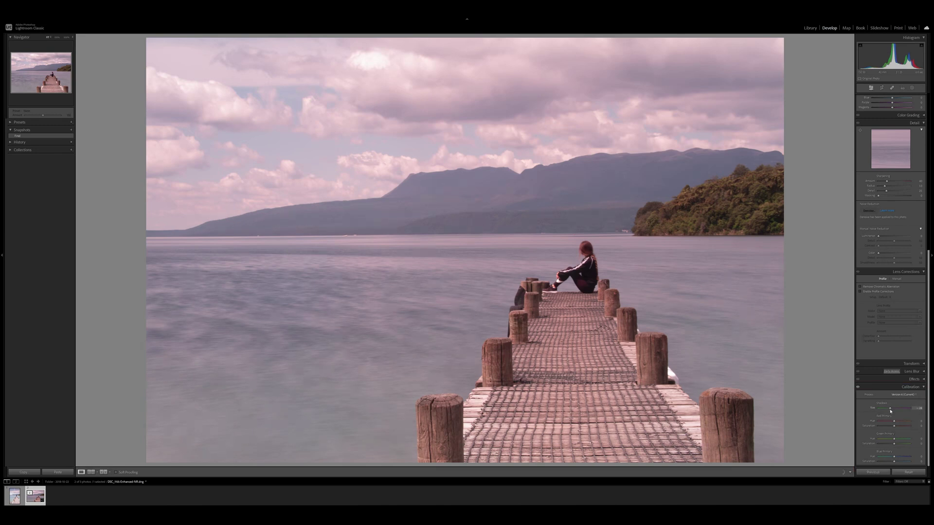
Set Calibration Shadows Tint to about -100 and Red Primary Hue to about +71, and nudge Green Primary Hue.
mouse_move(885, 412)
mouse_down()
mouse_move(908, 412)
mouse_move(888, 413)
mouse_up()
drag(891, 415, 879, 413)
drag(895, 422, 896, 422)
drag(905, 422, 883, 441)
drag(884, 442, 885, 442)
Set the white balance by sampling a neutral cloud with the WB eyedropper.
drag(926, 278, 930, 115)
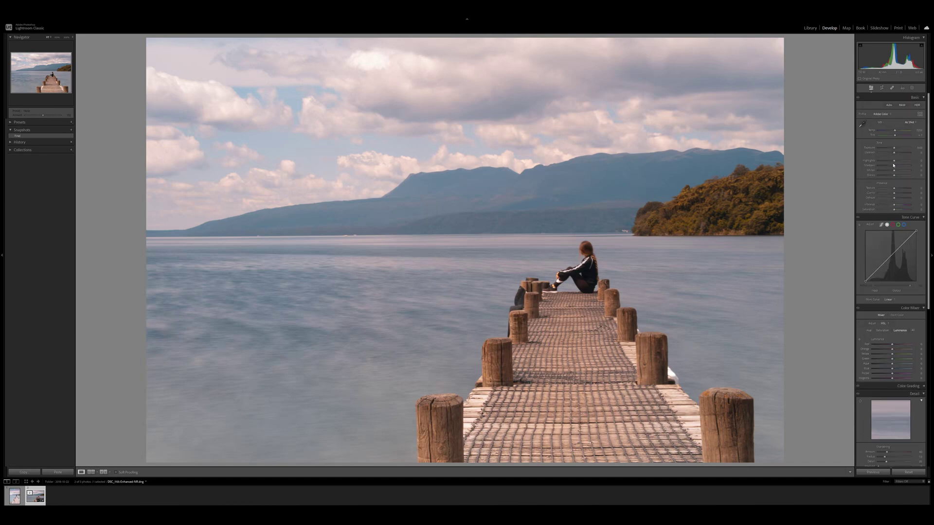
click(863, 124)
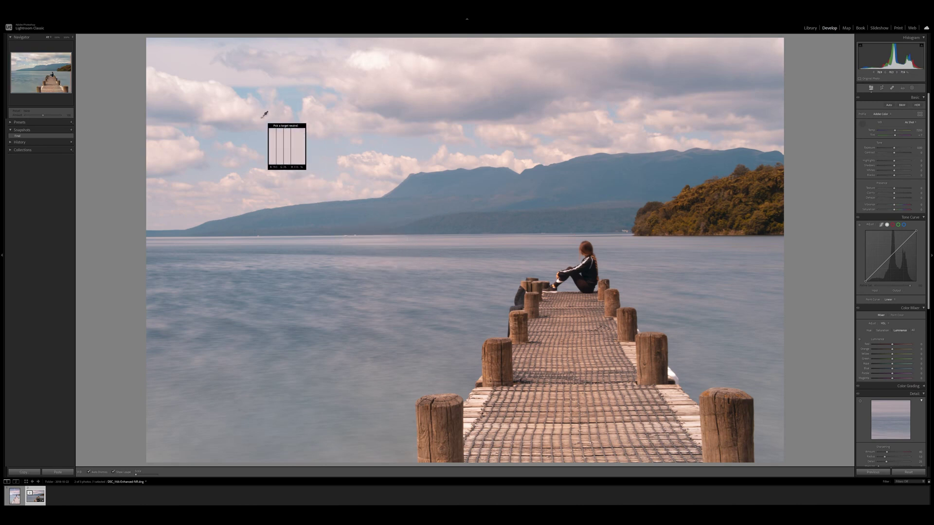
click(240, 107)
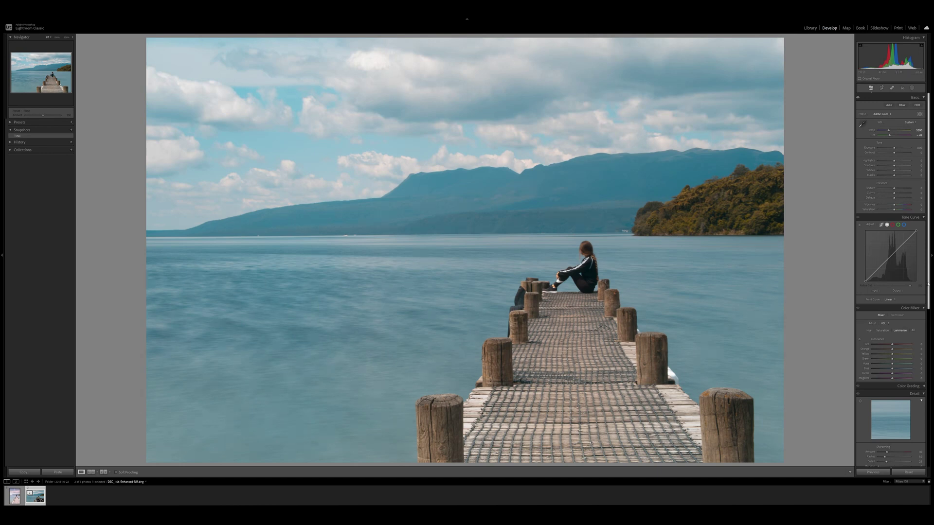
In Calibration, lower Green Primary Hue slightly and raise Blue Primary Hue to about -40.
scroll(884, 376, down, 5)
scroll(884, 375, down, 1)
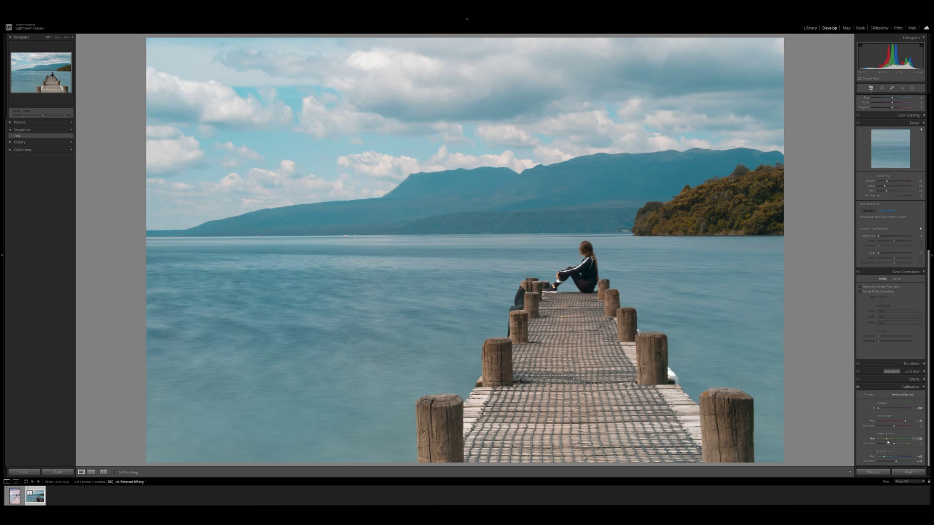
drag(887, 442, 885, 442)
drag(886, 458, 890, 460)
scroll(889, 424, up, 10)
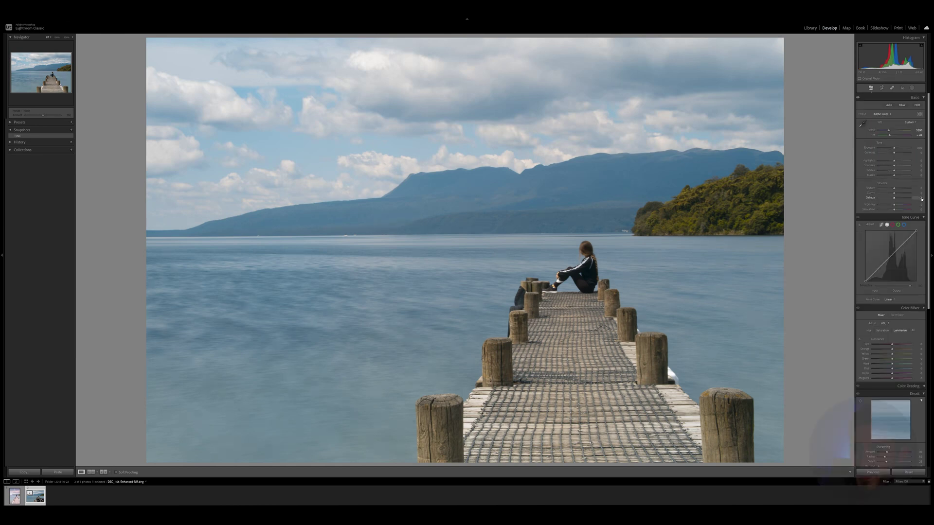
click(103, 472)
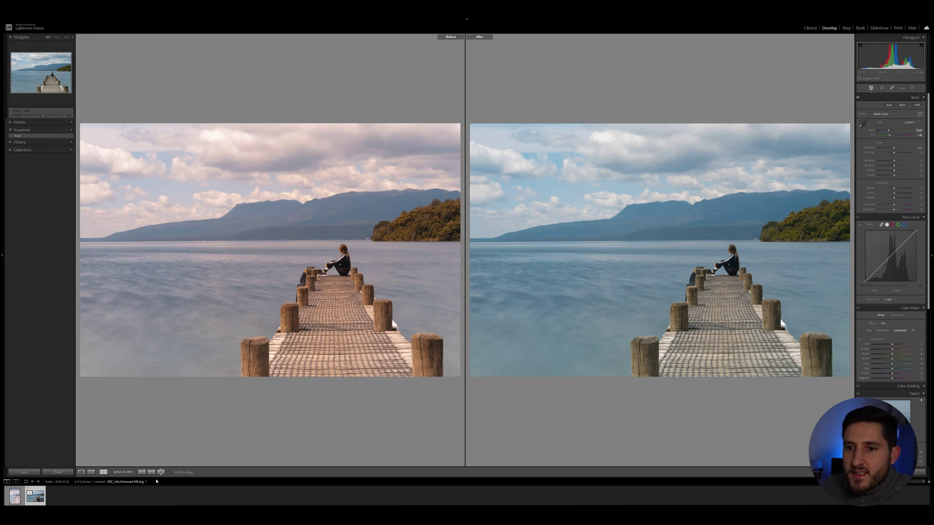
click(81, 472)
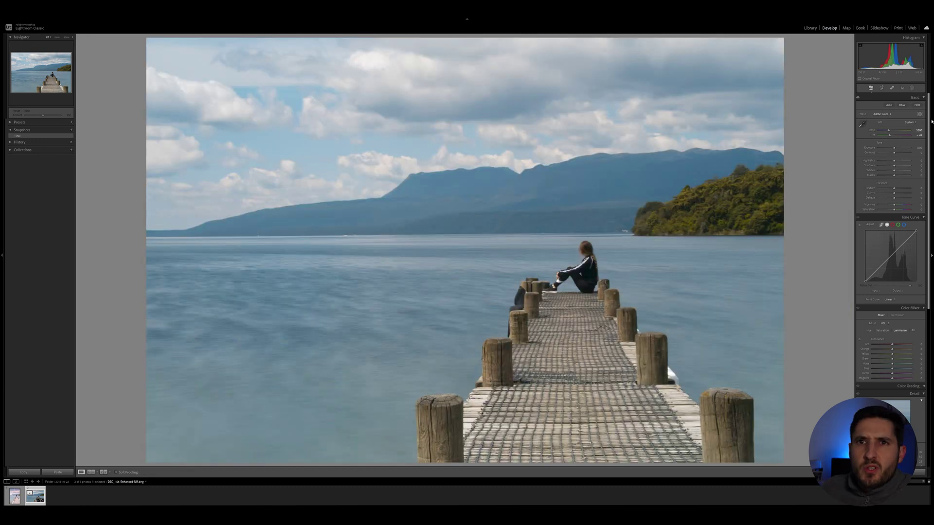
click(881, 88)
Straighten the horizon slightly, then enable lens profile corrections with Distortion at about 83.
drag(799, 215, 800, 219)
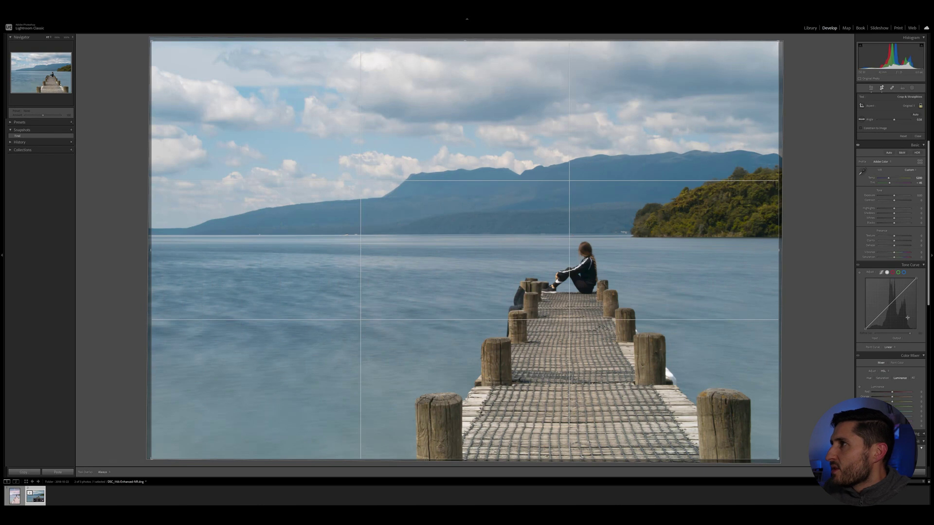
key(Return)
scroll(879, 353, down, 5)
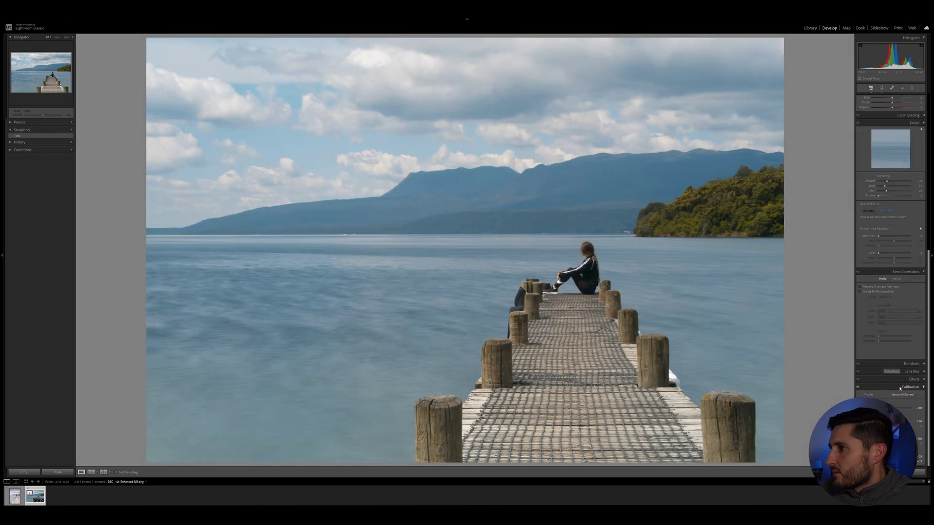
click(877, 293)
drag(894, 336, 891, 337)
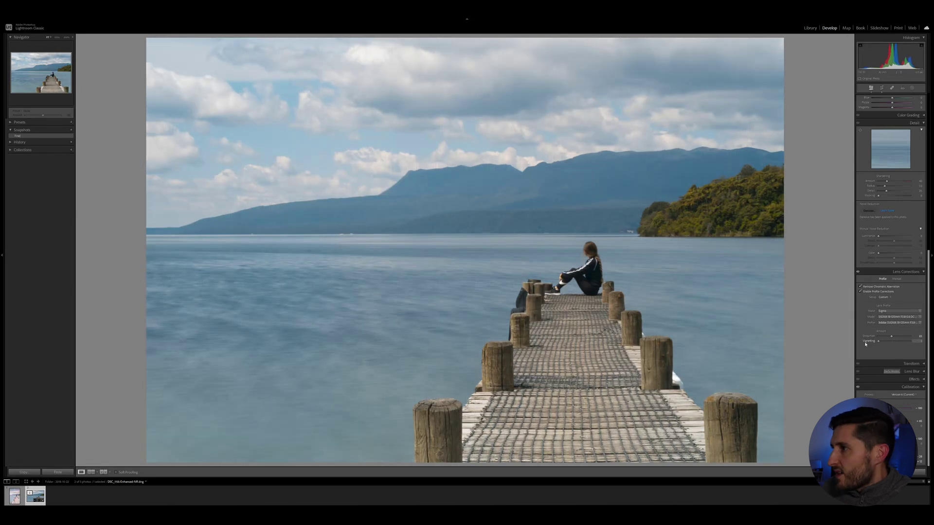
Darken the corners with a manual Vignetting Amount of about -54.
click(896, 279)
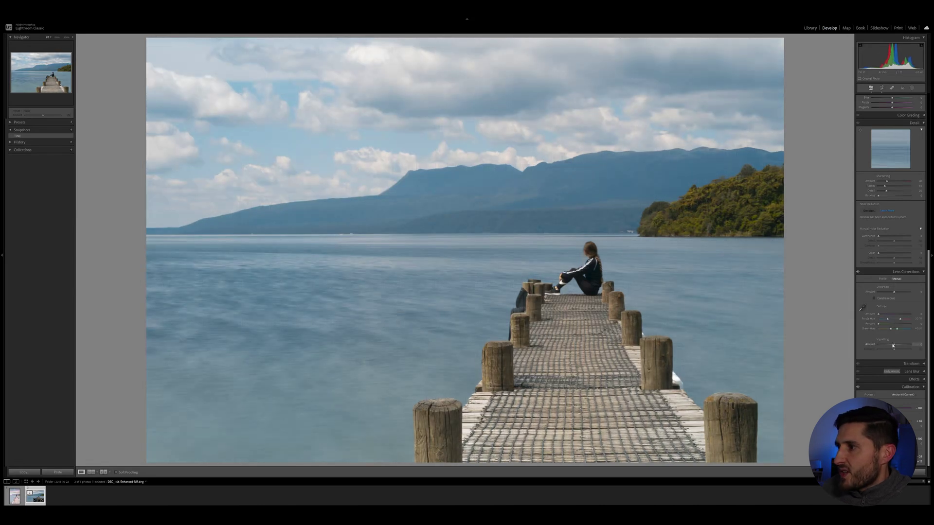
mouse_move(893, 344)
mouse_down()
mouse_move(885, 346)
mouse_move(894, 350)
mouse_up()
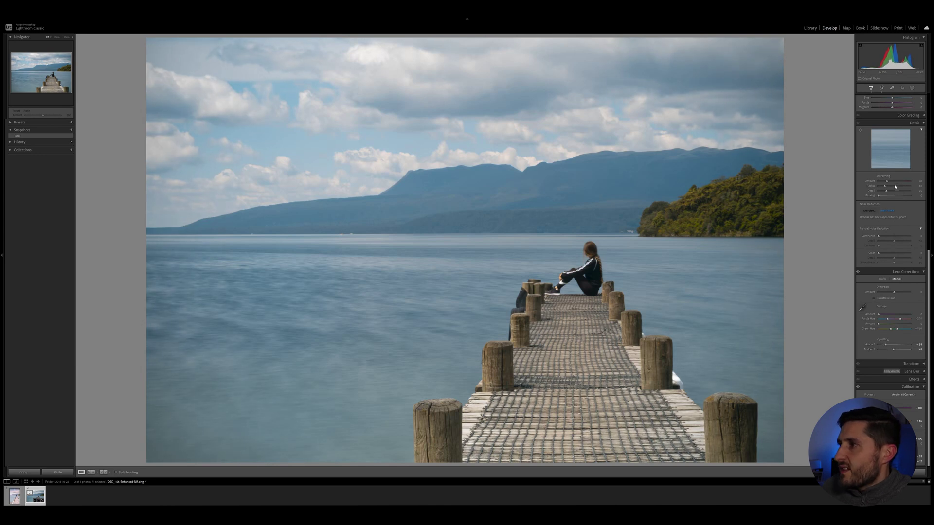
scroll(917, 203, up, 10)
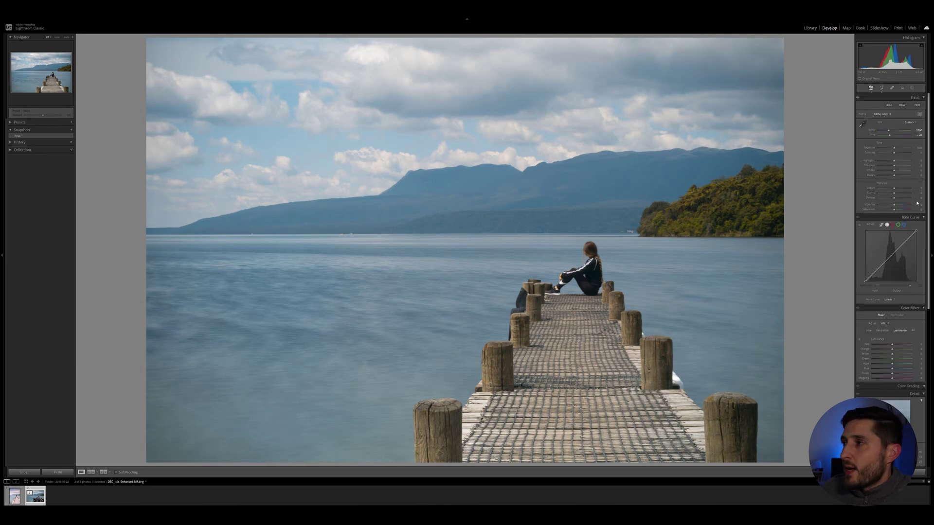
Lower Highlights to about -46 and set a tone curve with darker shadows and brighter upper tones.
mouse_move(893, 160)
mouse_down()
mouse_move(895, 149)
mouse_move(889, 178)
mouse_up()
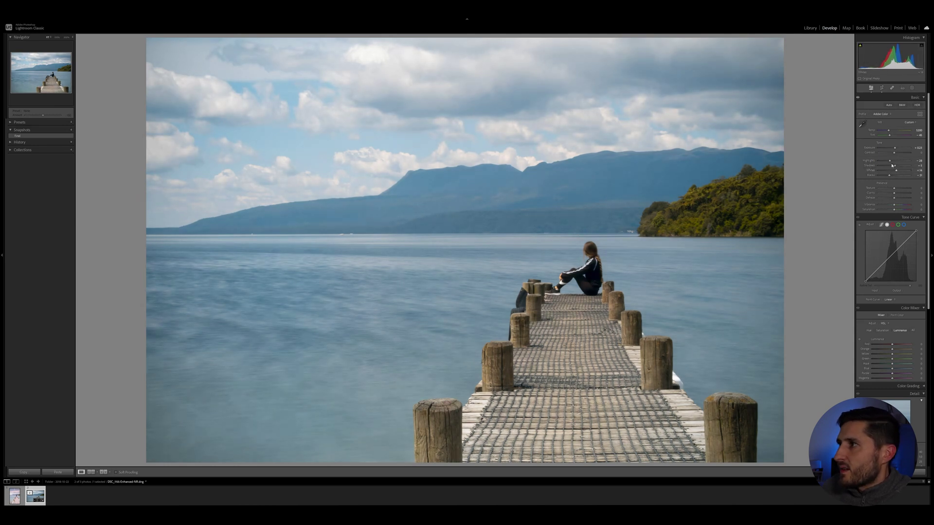
drag(889, 161, 886, 162)
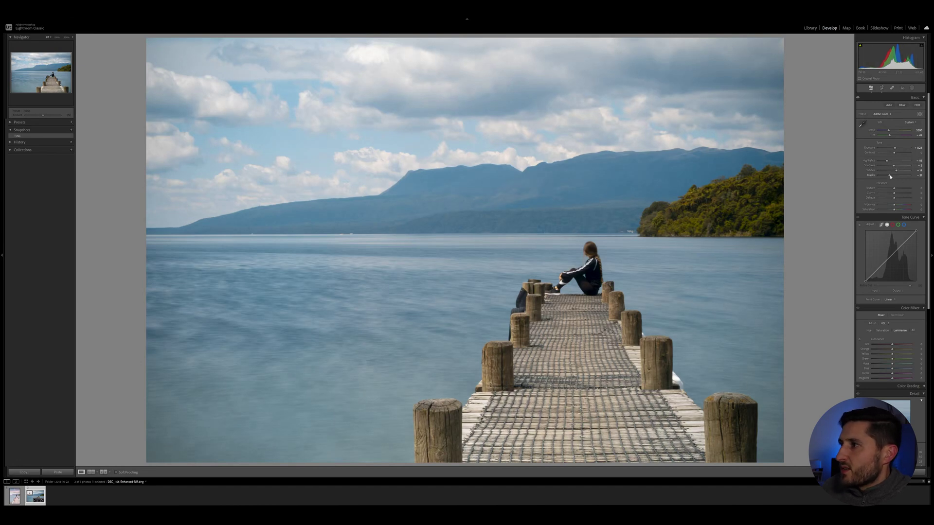
drag(876, 272, 875, 275)
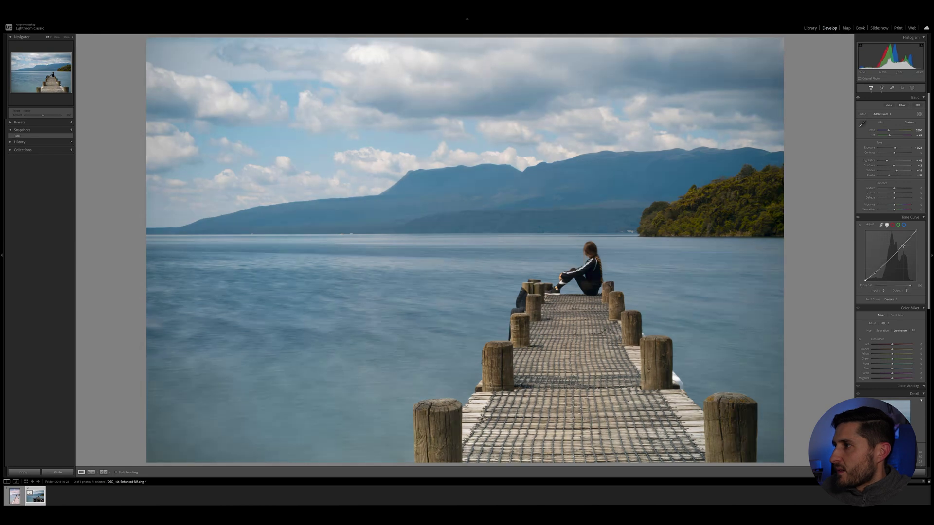
drag(903, 246, 902, 243)
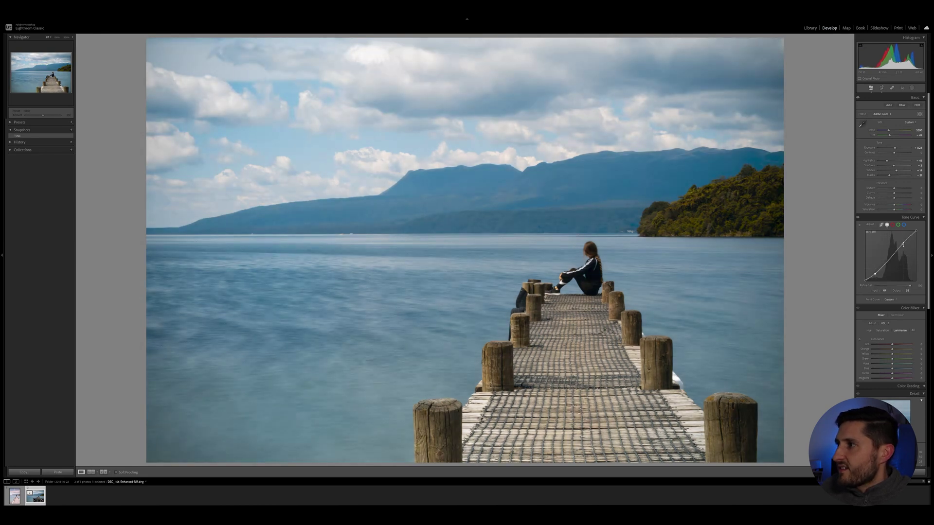
drag(902, 245, 902, 243)
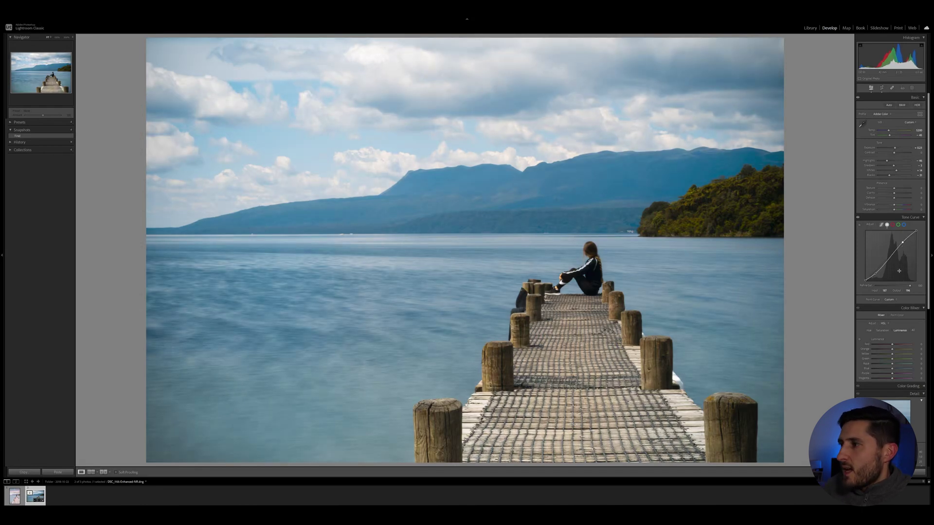
click(869, 331)
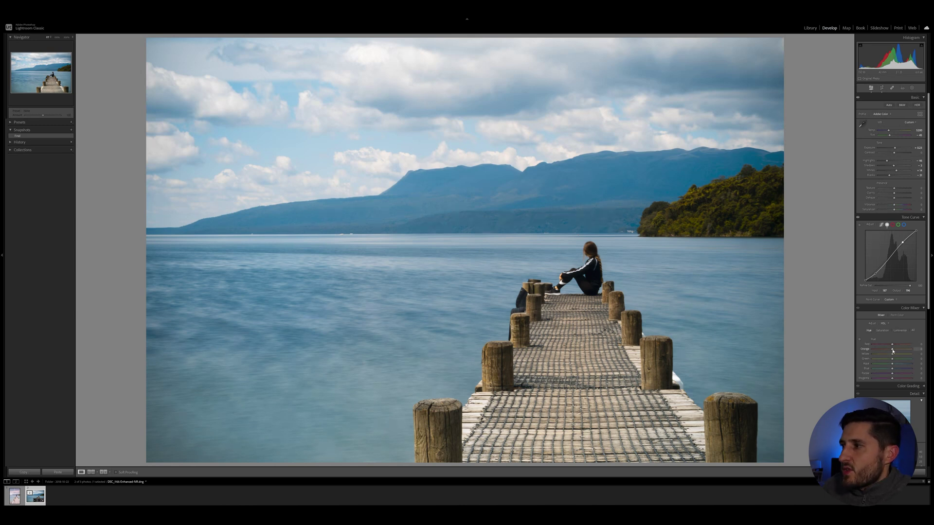
Set HSL hues to Yellow 0, Orange -19 and Blue -8, and Blue saturation to +12.
scroll(897, 316, down, 2)
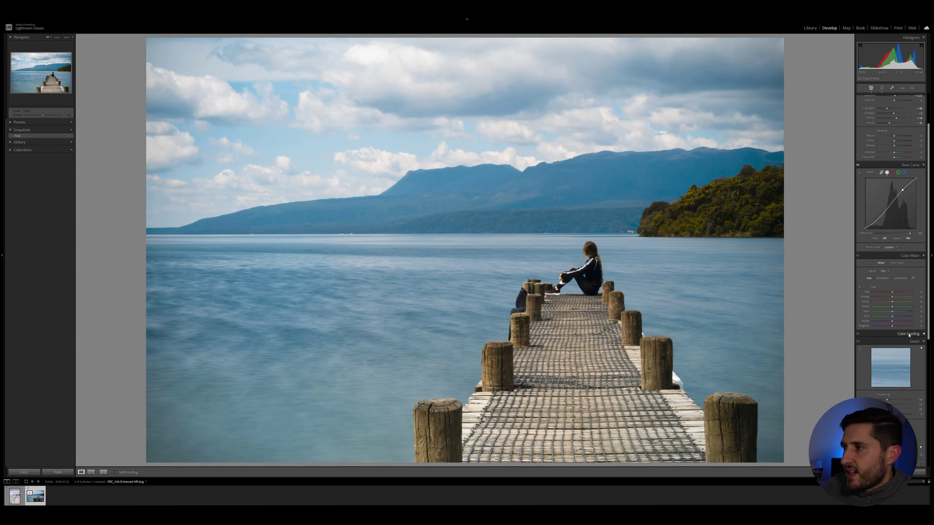
drag(895, 304, 892, 305)
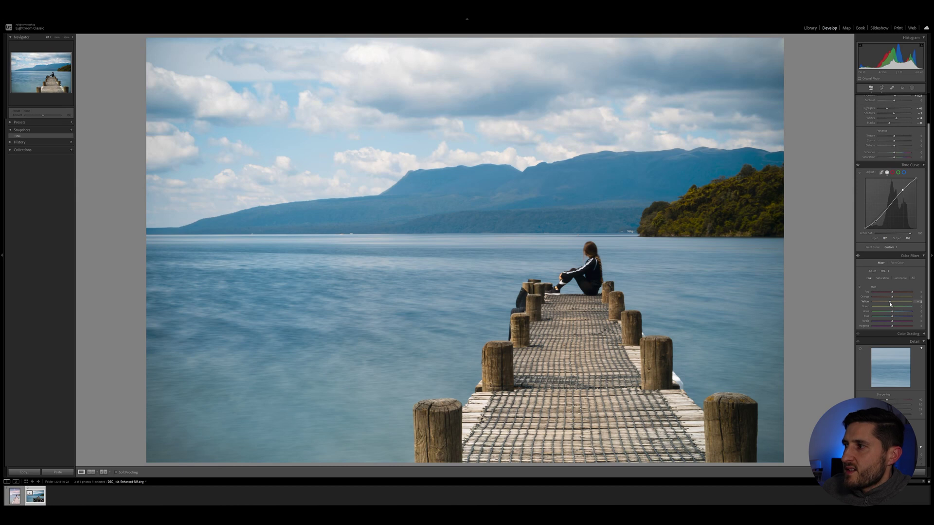
drag(892, 297, 890, 317)
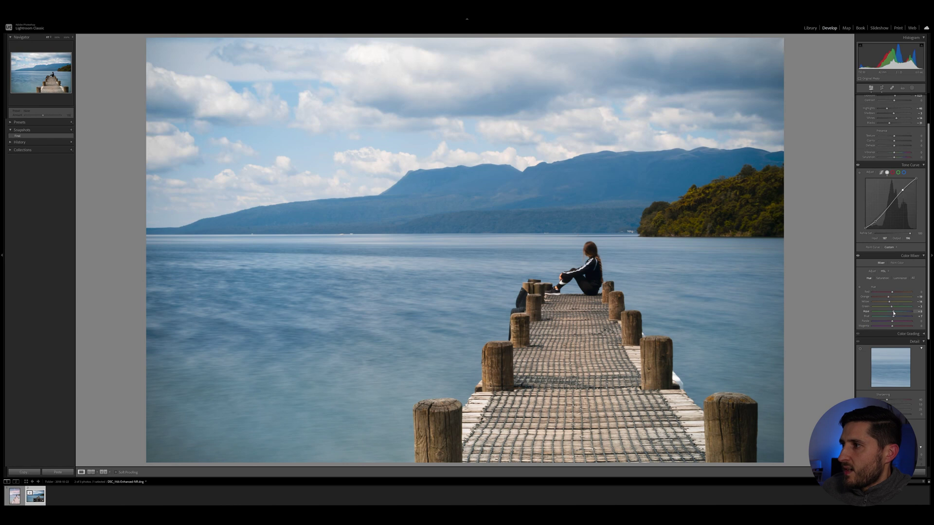
click(882, 278)
drag(891, 316, 893, 312)
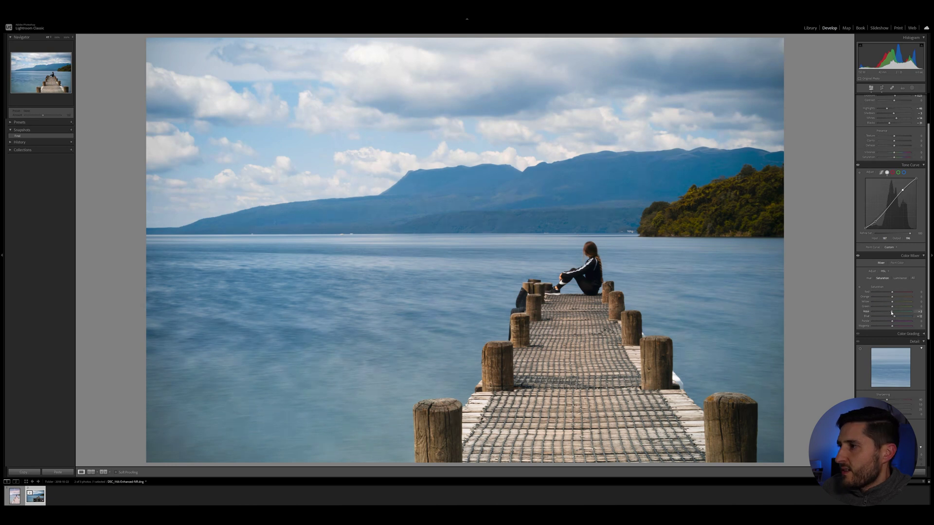
Add a linear gradient mask running up from the jetty and fading toward the horizon.
click(911, 88)
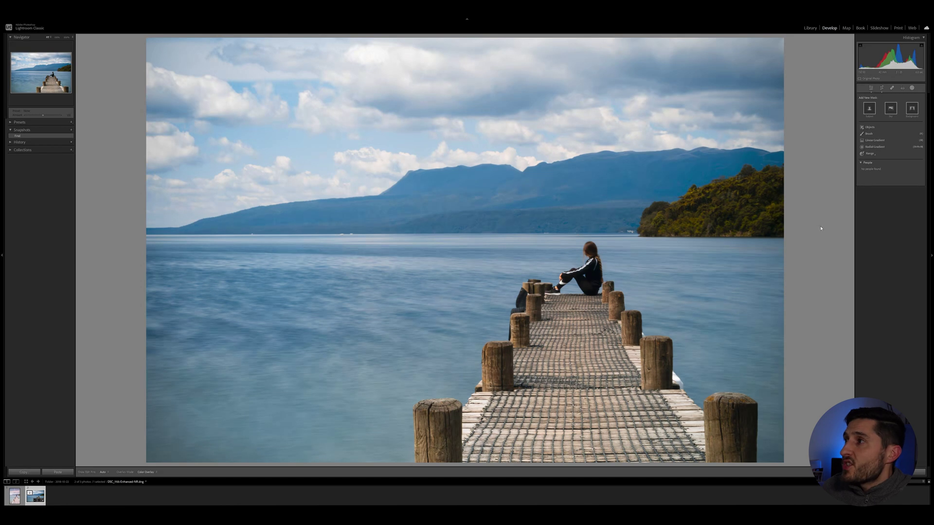
click(876, 140)
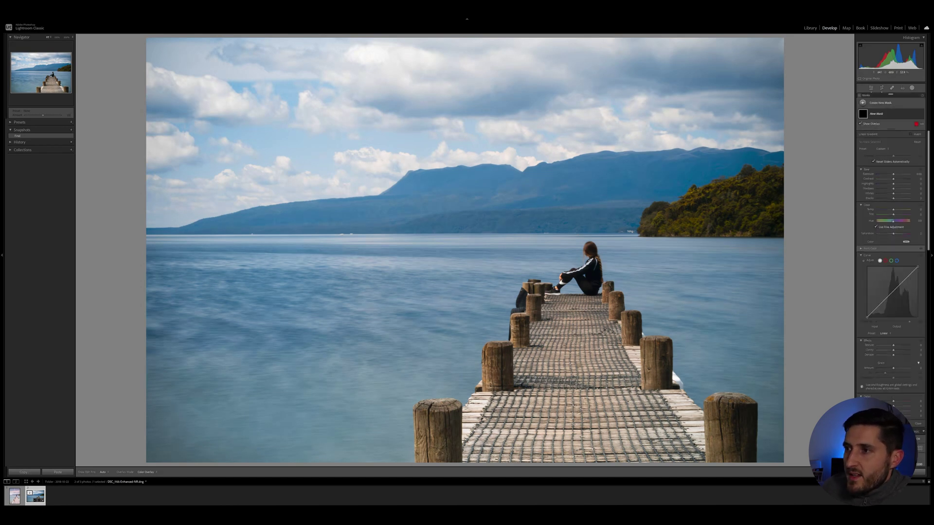
drag(600, 349, 599, 271)
drag(599, 308, 596, 259)
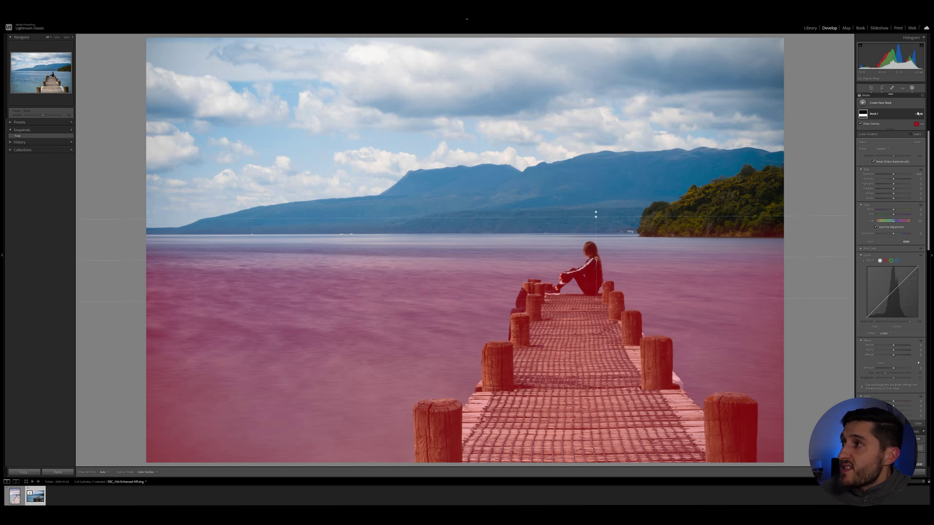
Intersect Mask 1 with Select Subject and invert it to exclude the jetty and woman.
right_click(880, 114)
mouse_move(898, 142)
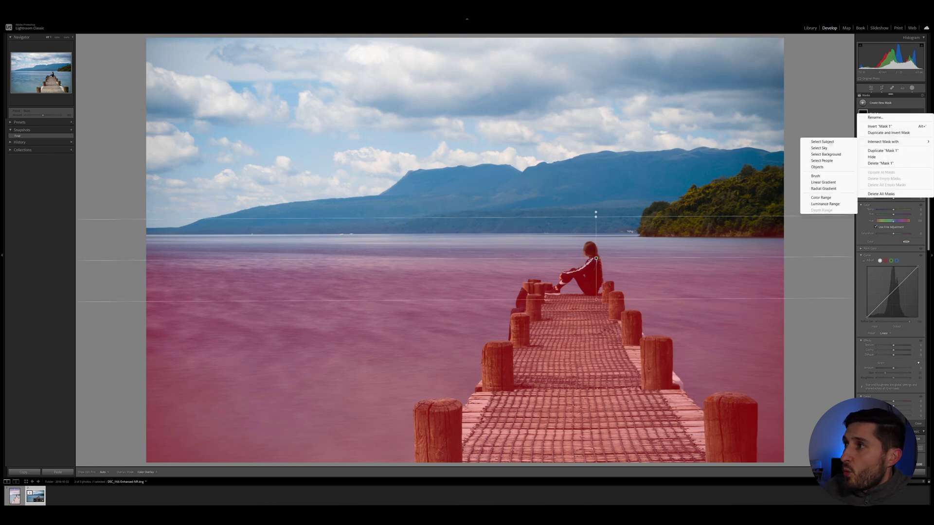
click(827, 141)
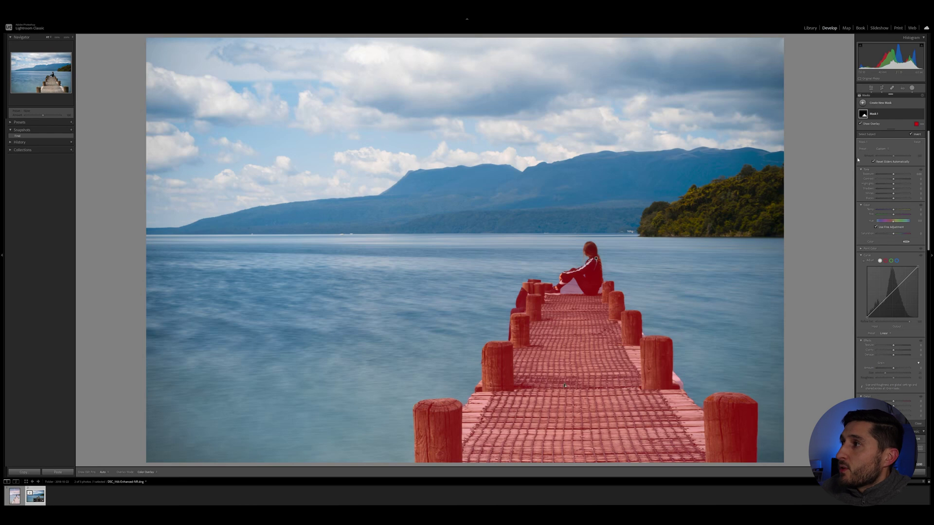
click(916, 135)
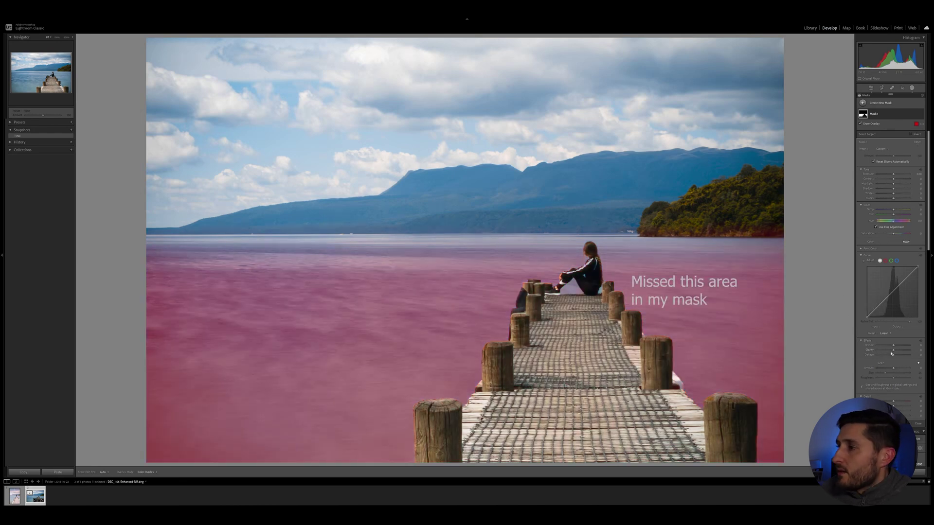
Adjust Dehaze, Clarity and Blacks for the masked water, and shape the mask's tone curve.
drag(894, 358, 884, 351)
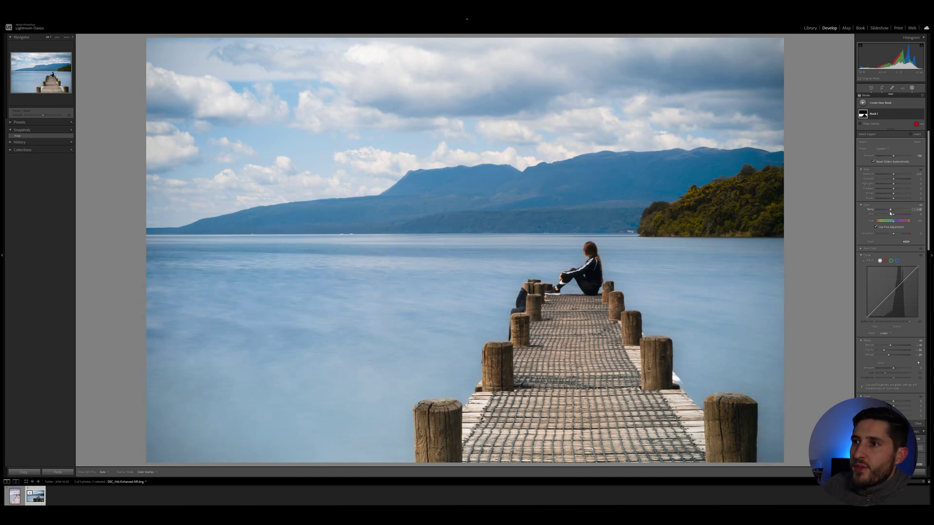
scroll(890, 213, down, 2)
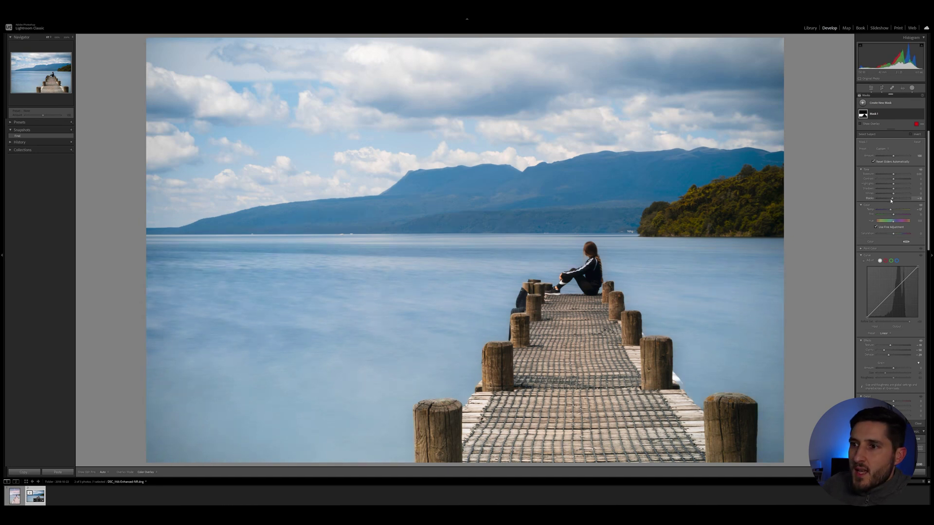
mouse_move(890, 199)
mouse_down()
mouse_move(882, 201)
mouse_move(892, 176)
mouse_move(883, 199)
mouse_up()
drag(875, 307, 875, 310)
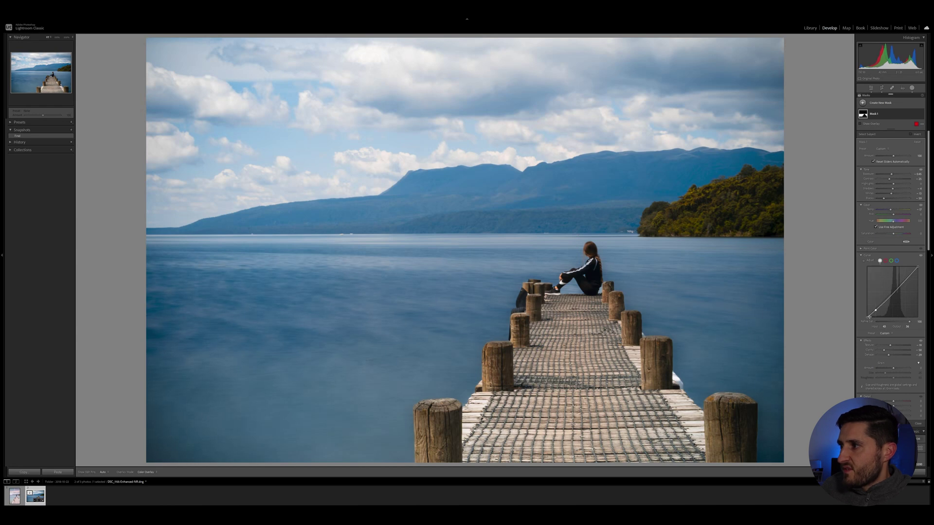
click(898, 287)
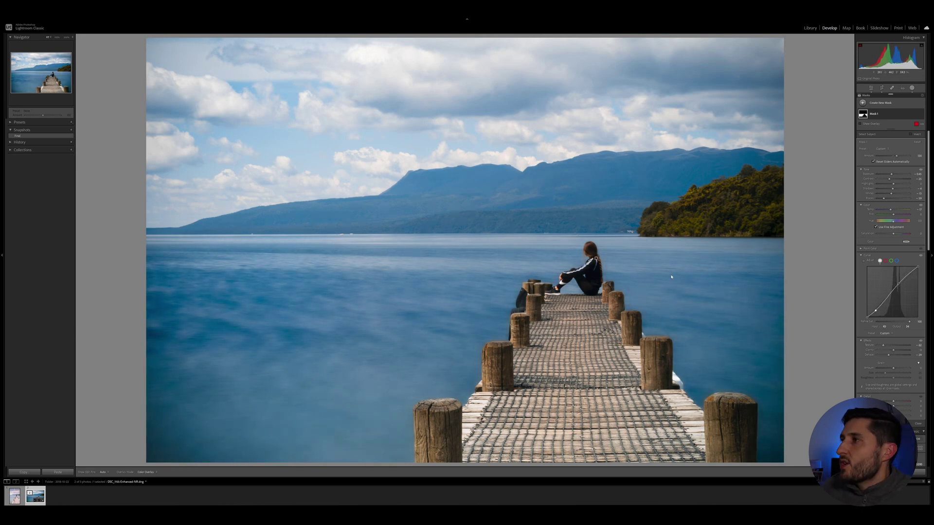
Add a top sky gradient with Blacks -31 and Highlights and Shadows +25.
click(882, 103)
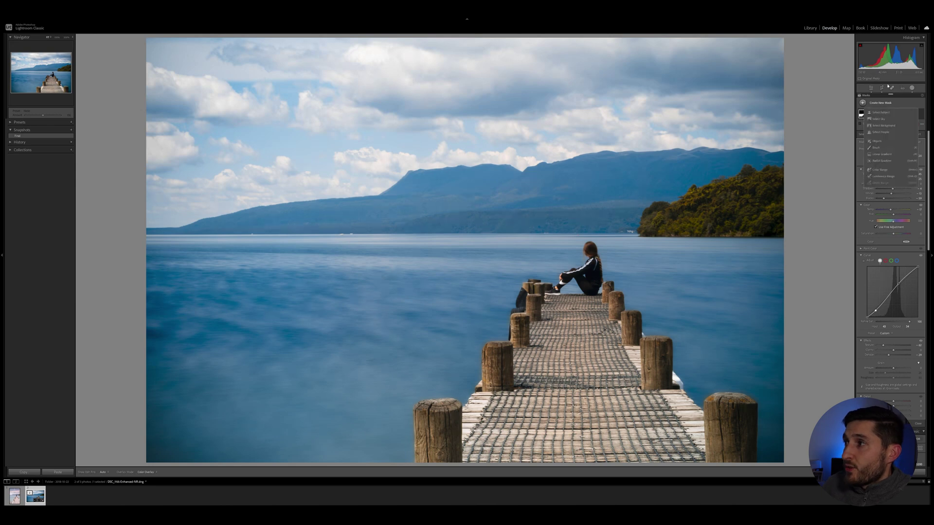
click(888, 156)
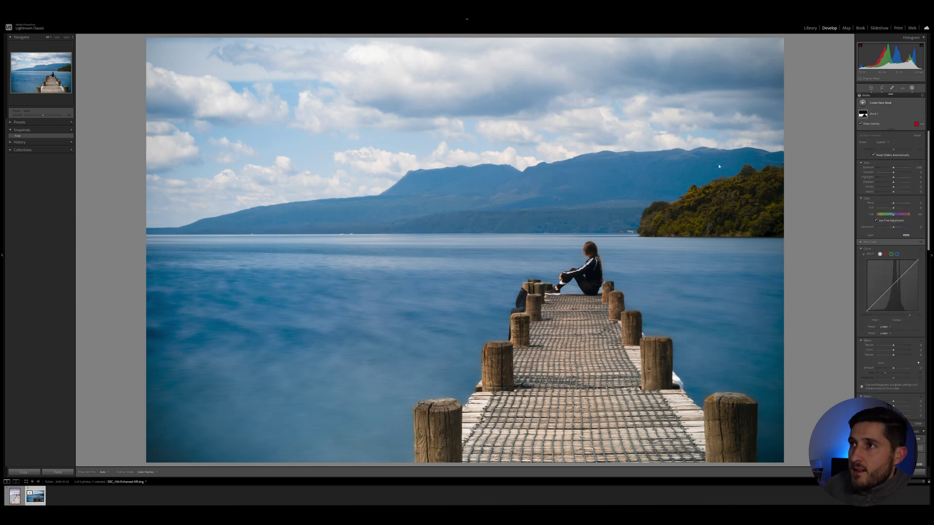
drag(543, 54, 560, 73)
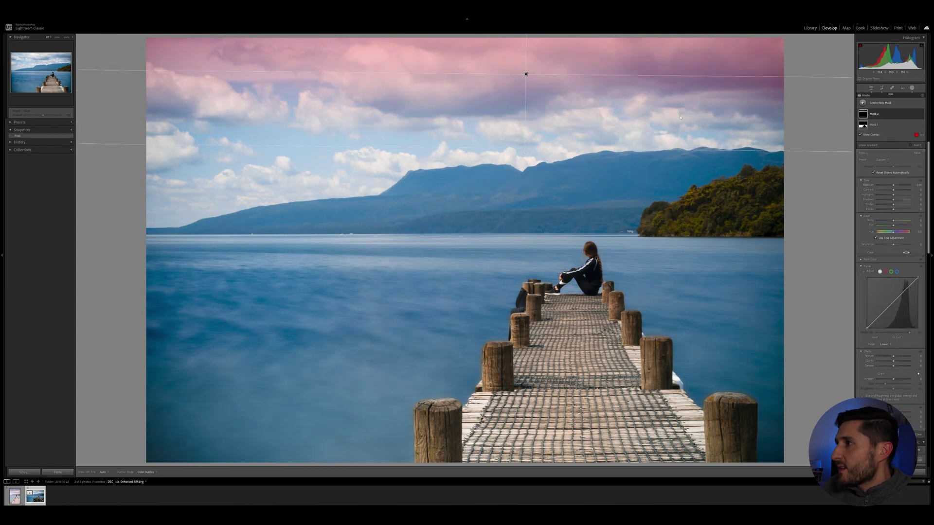
mouse_move(893, 210)
mouse_down()
mouse_move(889, 185)
mouse_move(888, 210)
mouse_move(897, 195)
mouse_up()
drag(893, 199, 896, 200)
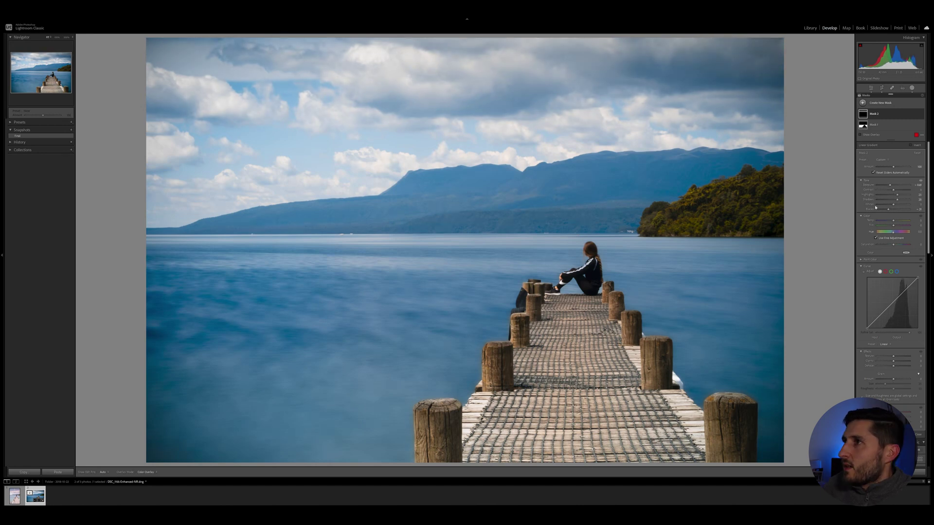
Duplicate Mask 2, move it to the bottom edge, and lower its Exposure and Dehaze.
mouse_move(874, 115)
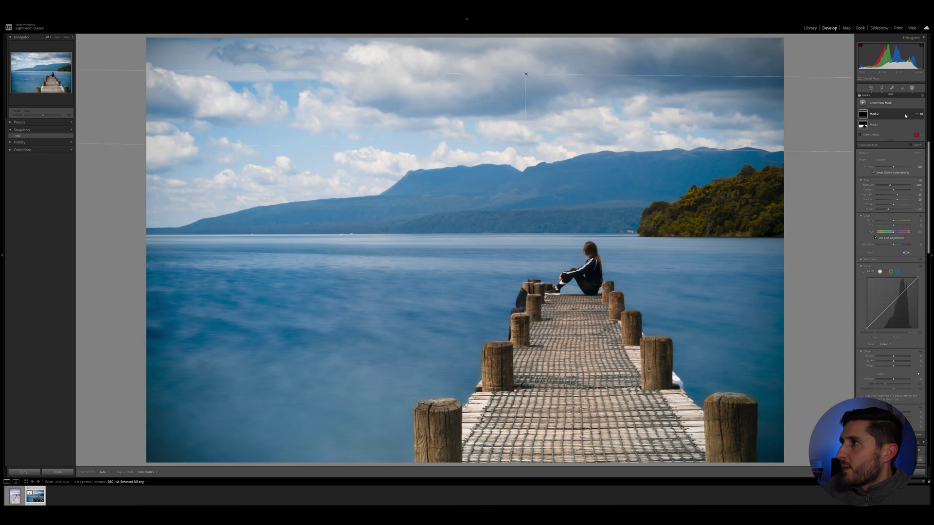
right_click(861, 114)
click(883, 152)
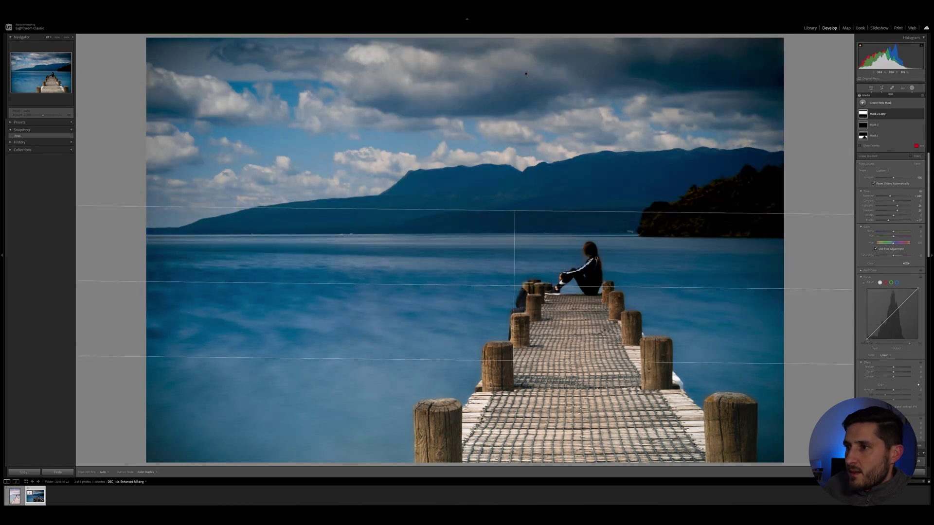
drag(515, 283, 510, 456)
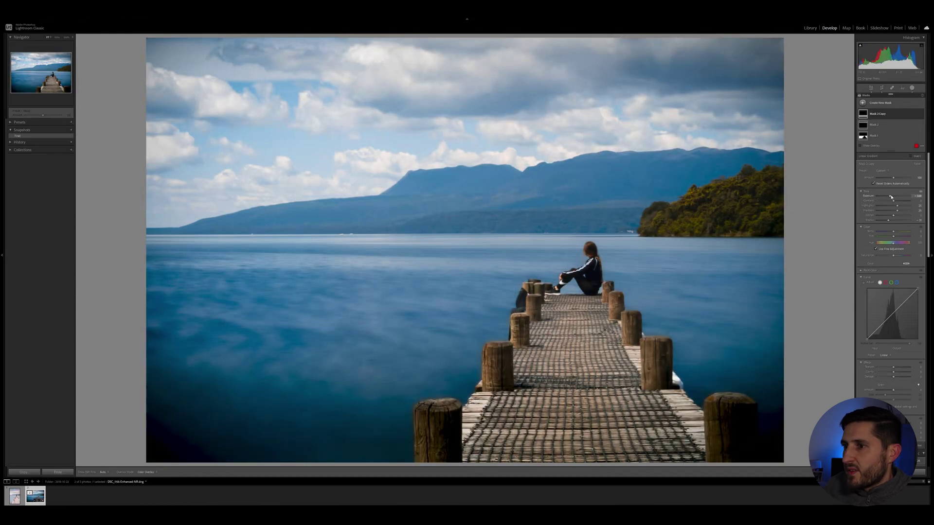
drag(891, 197, 889, 197)
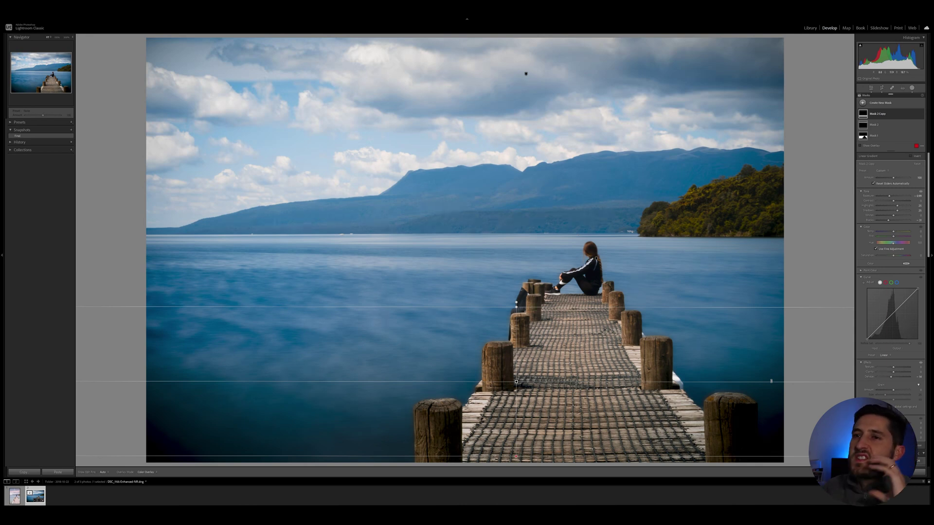
click(881, 103)
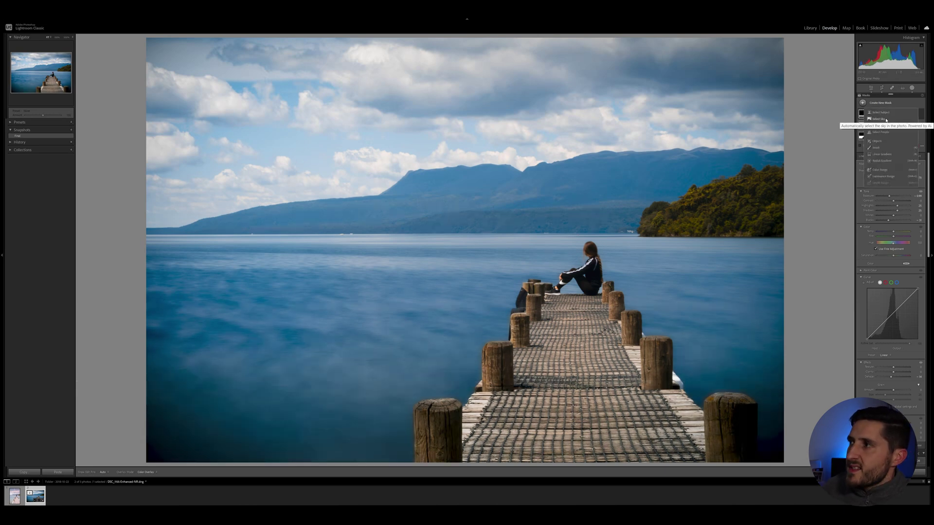
Create a Select Sky mask with slightly lower Exposure and Blacks at about -11.
click(885, 119)
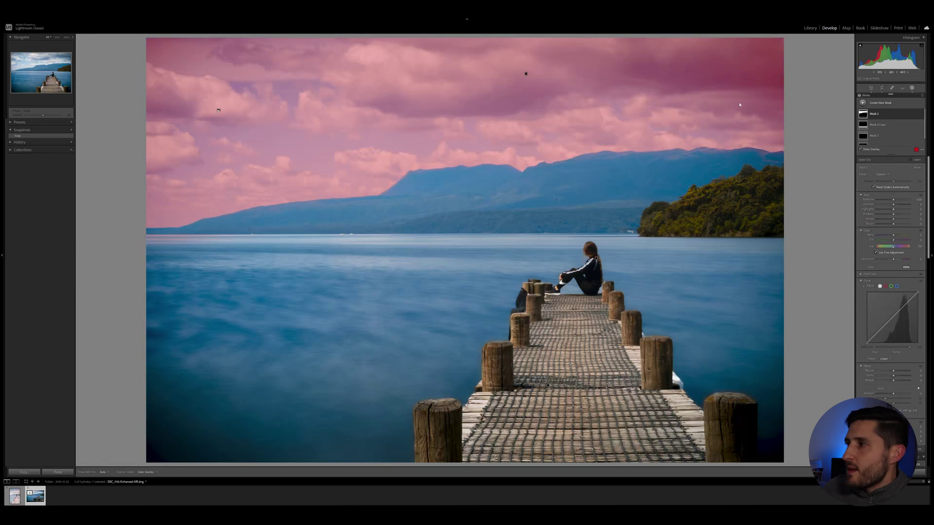
drag(891, 199, 893, 201)
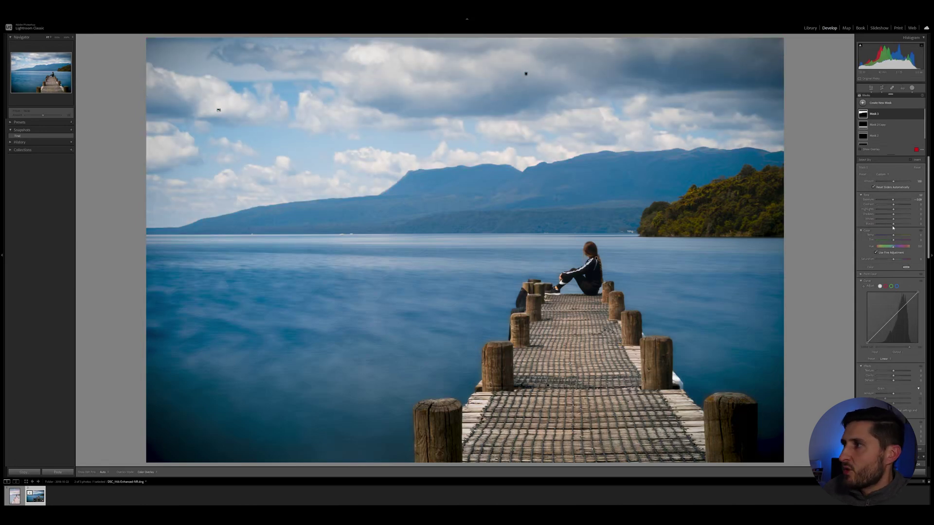
drag(892, 225, 893, 221)
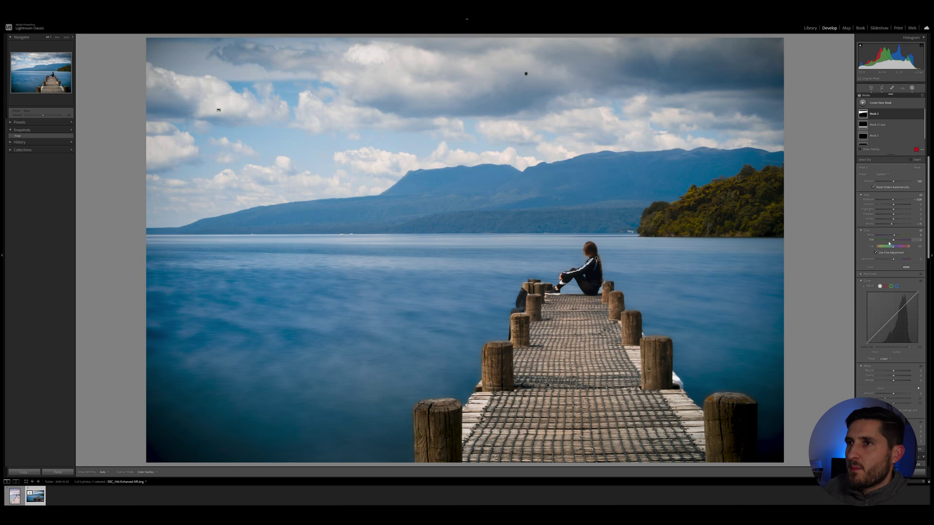
click(879, 103)
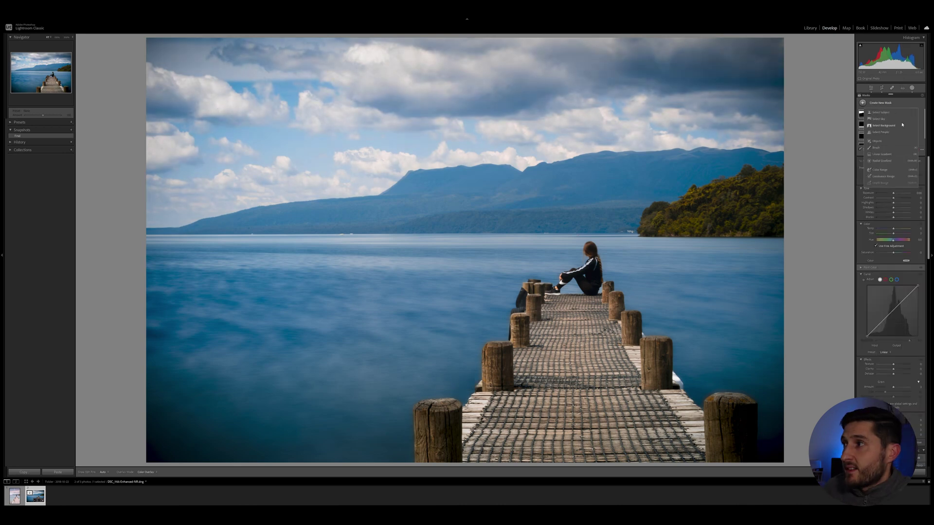
click(881, 154)
Drag a linear gradient down to the horizon and rotate it to follow the horizon line.
drag(509, 186, 510, 226)
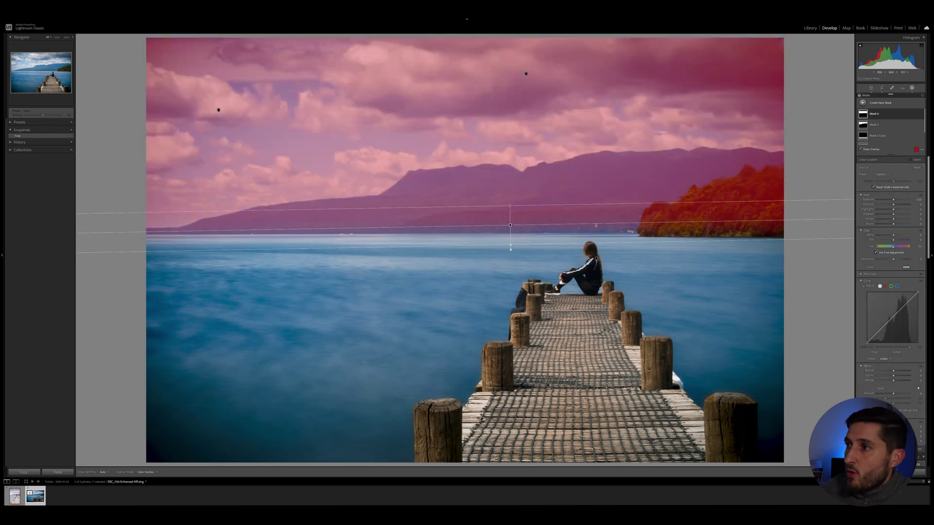
drag(630, 224, 631, 226)
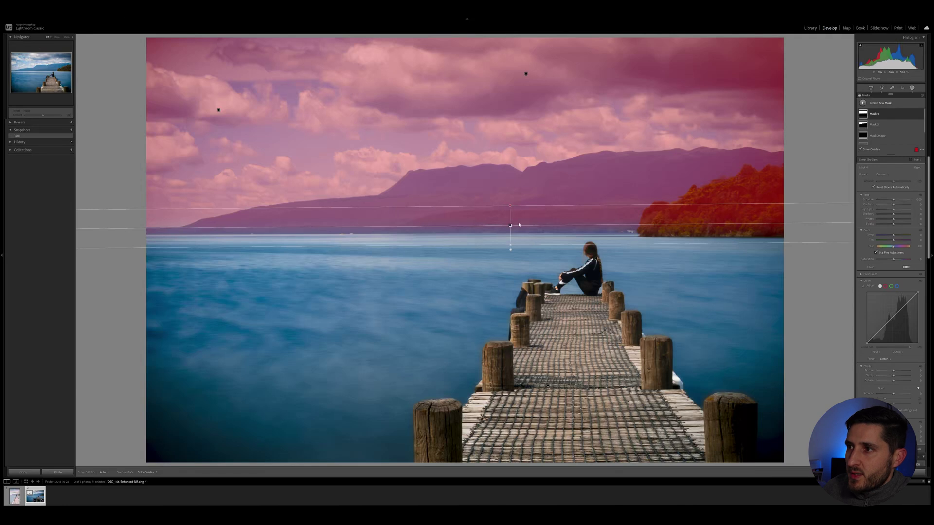
drag(519, 225, 576, 229)
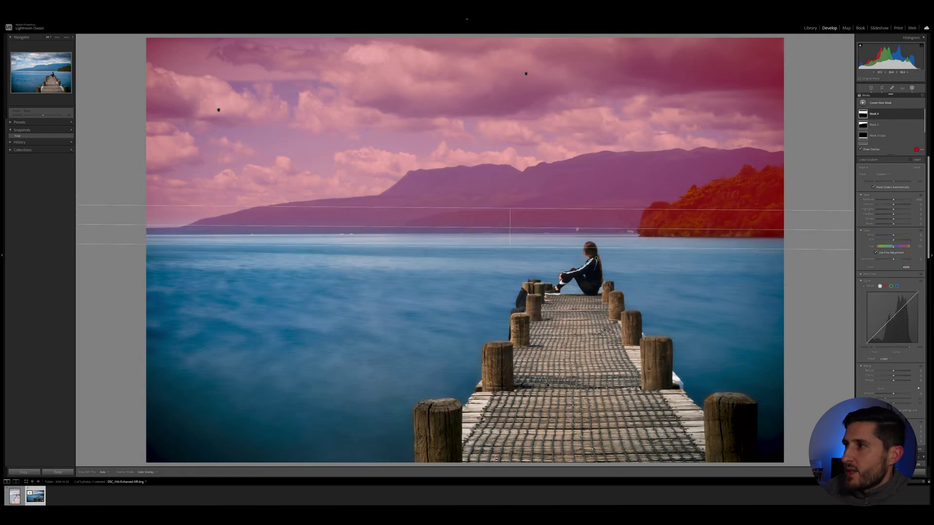
Intersect Mask 4 with the detected sky, inverted so it covers the mountains and island, not the sky.
right_click(889, 114)
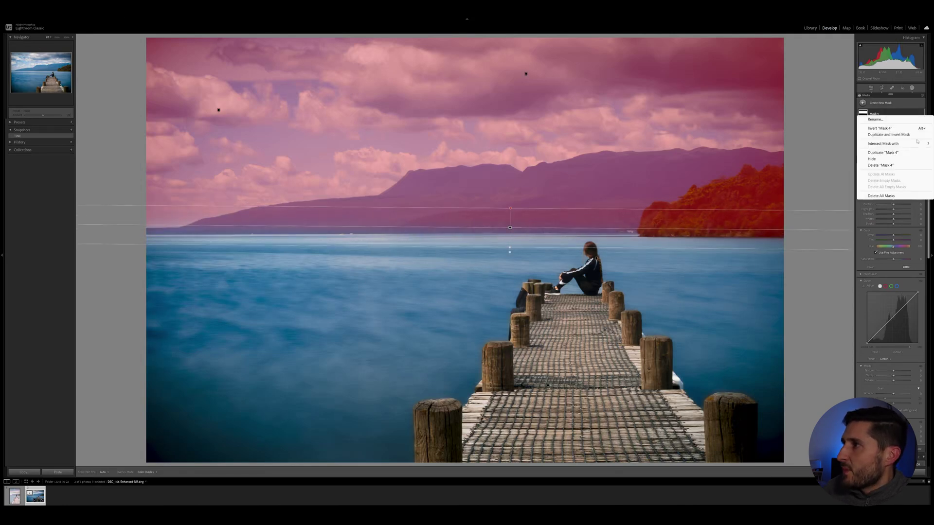
mouse_move(914, 143)
click(826, 151)
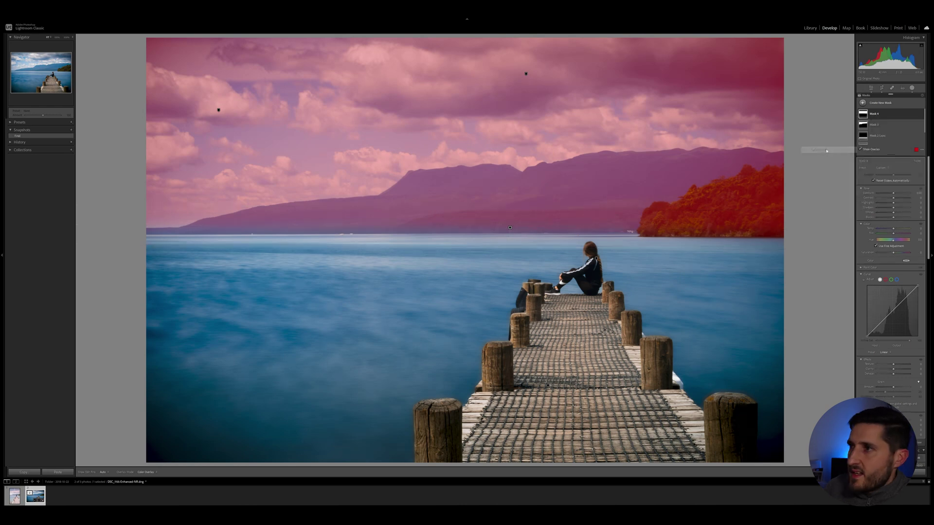
click(916, 160)
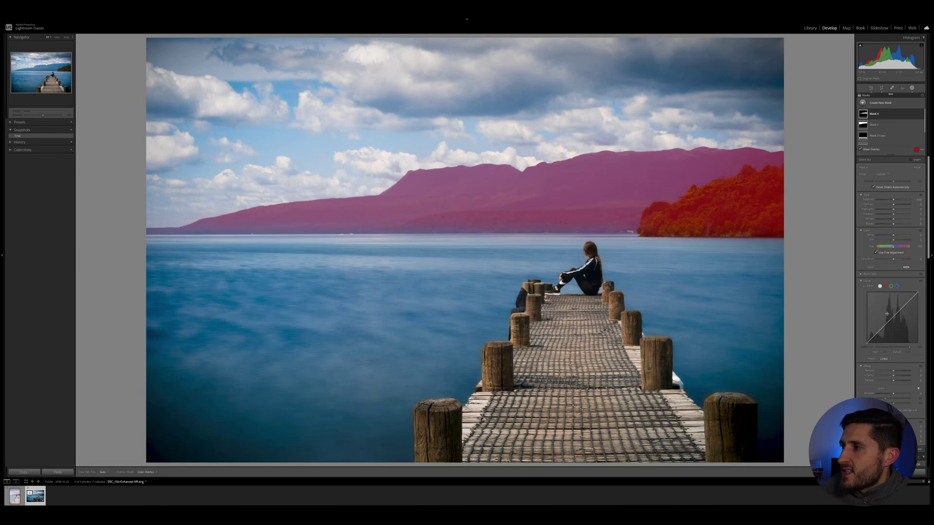
Give the mountains mask an S-shaped curve with darker shadows and brighter highlights.
drag(875, 335, 875, 338)
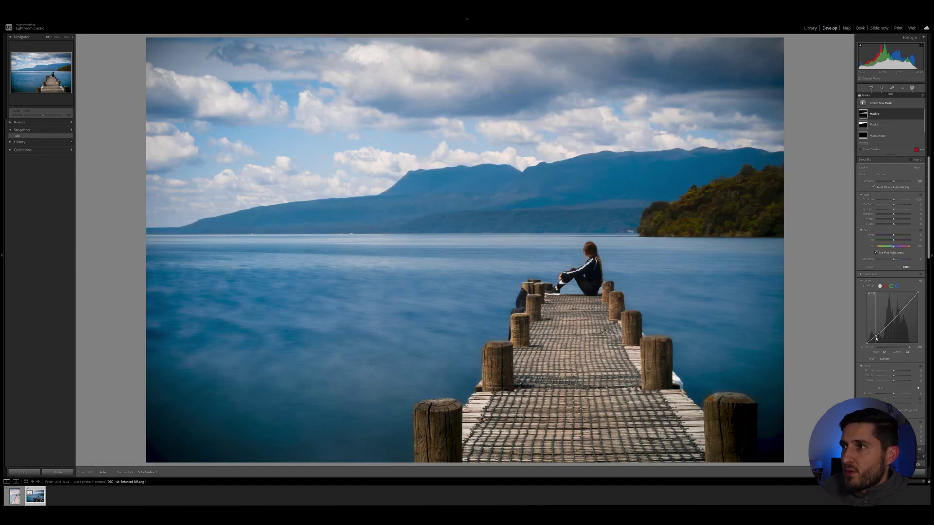
drag(903, 306, 904, 304)
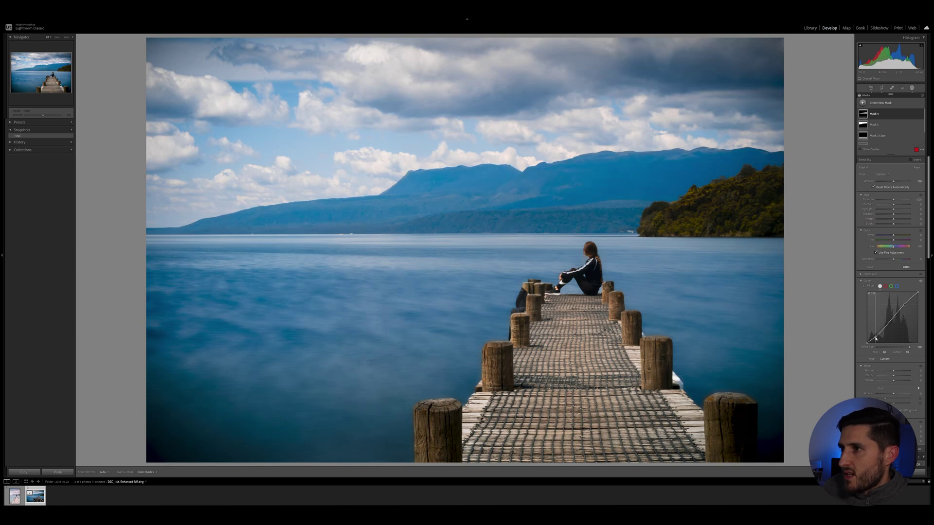
drag(876, 338, 878, 334)
click(905, 305)
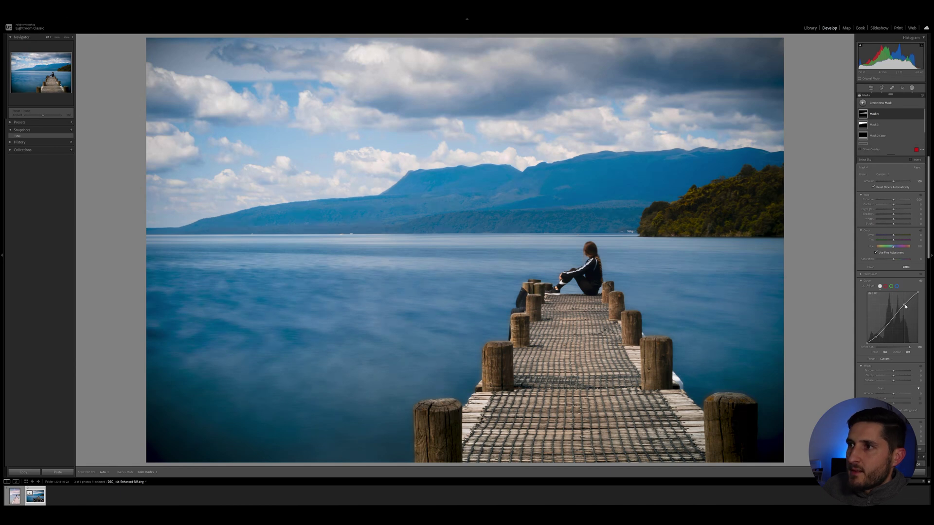
drag(905, 305, 904, 304)
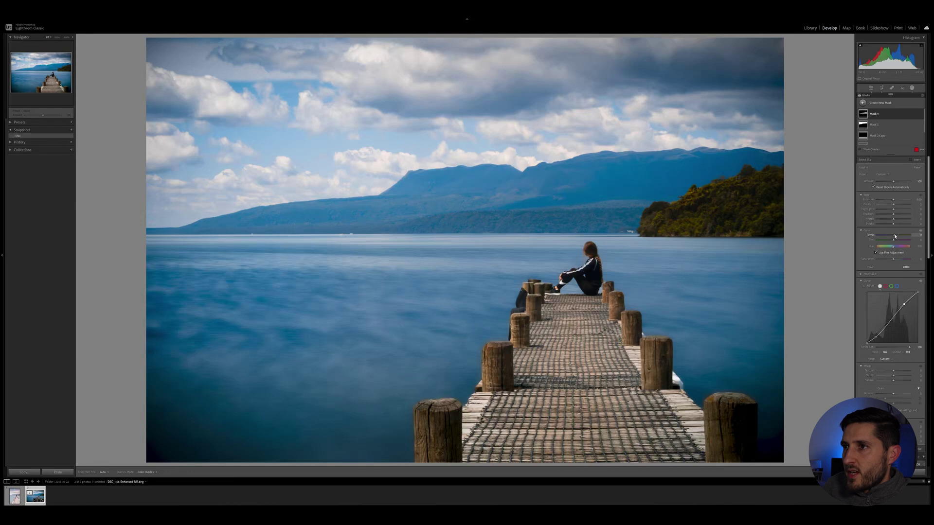
Warm the mountains mask slightly and lower its Dehaze a touch.
drag(894, 236, 896, 237)
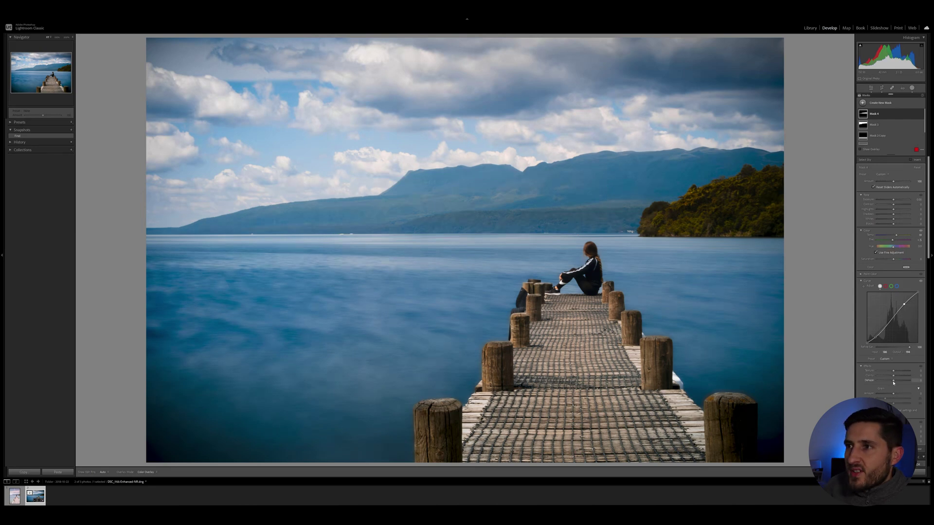
drag(893, 382, 891, 383)
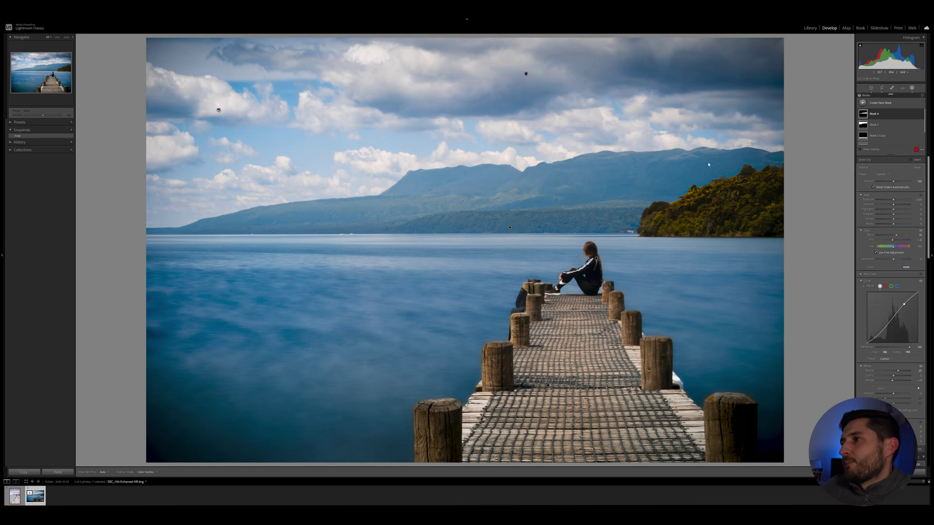
click(880, 102)
Mask the girl and pier with Select Subject, brush-subtract the gap beneath her, then adjust Exposure.
click(893, 115)
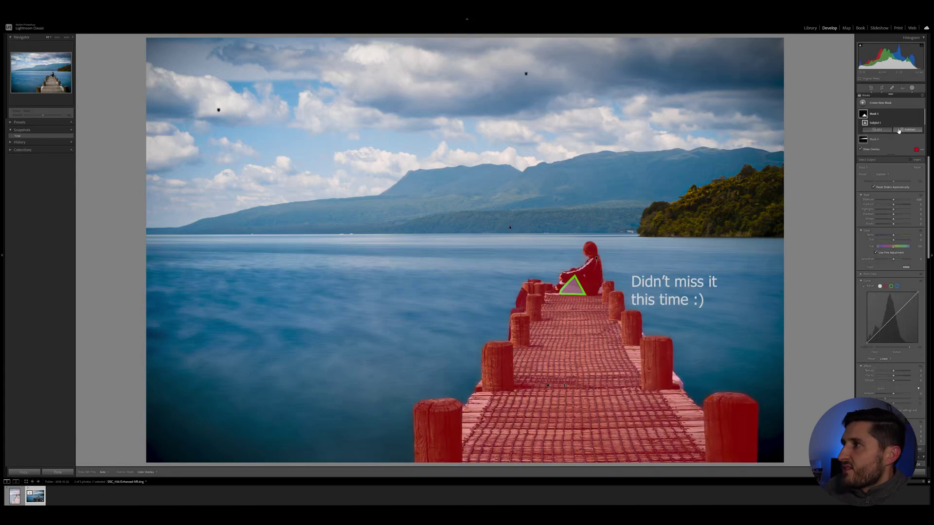
click(907, 129)
click(898, 176)
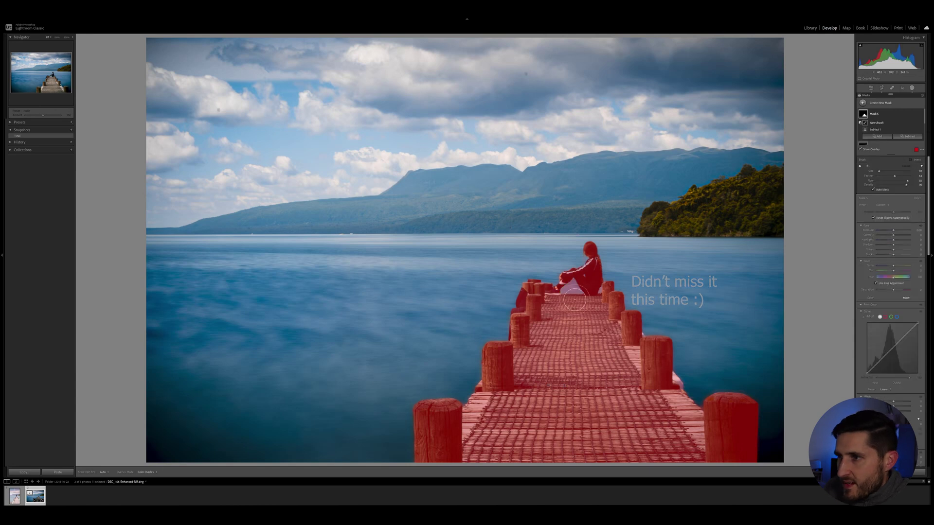
click(51, 76)
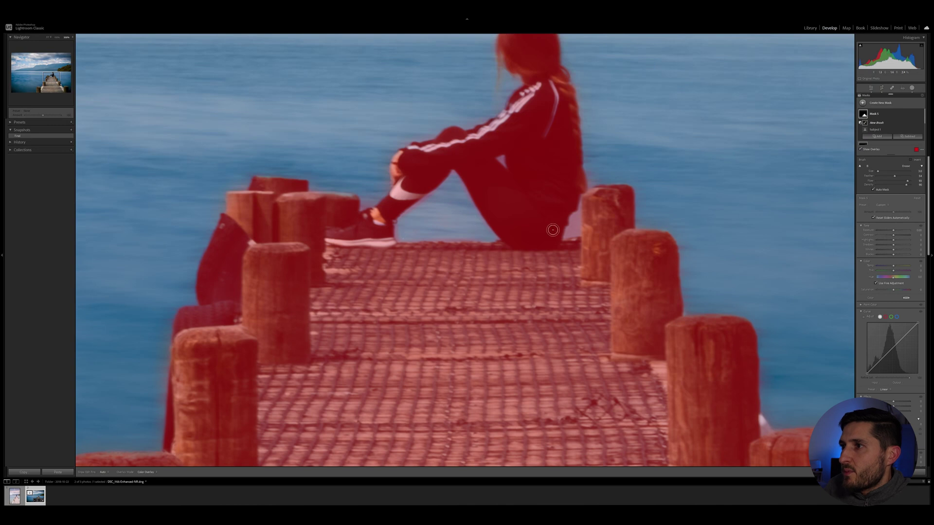
drag(553, 231, 573, 230)
key(z)
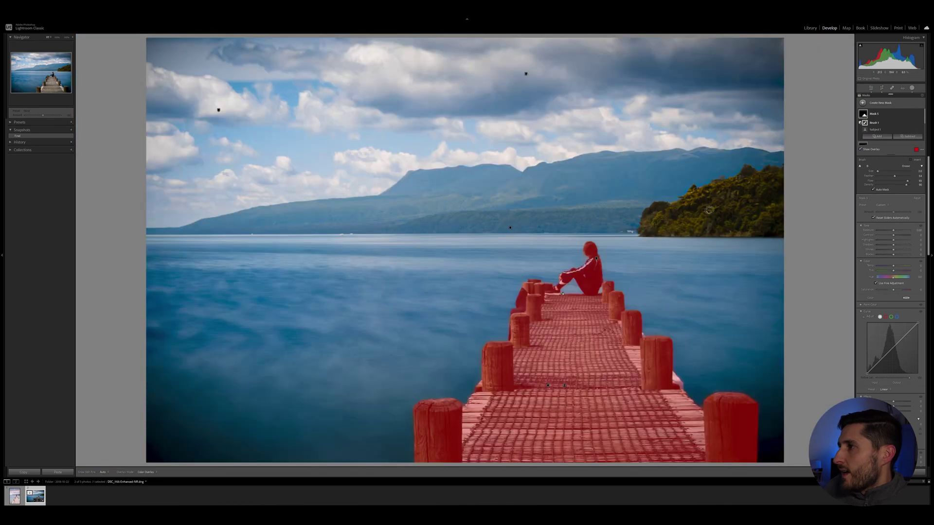
drag(893, 231, 895, 231)
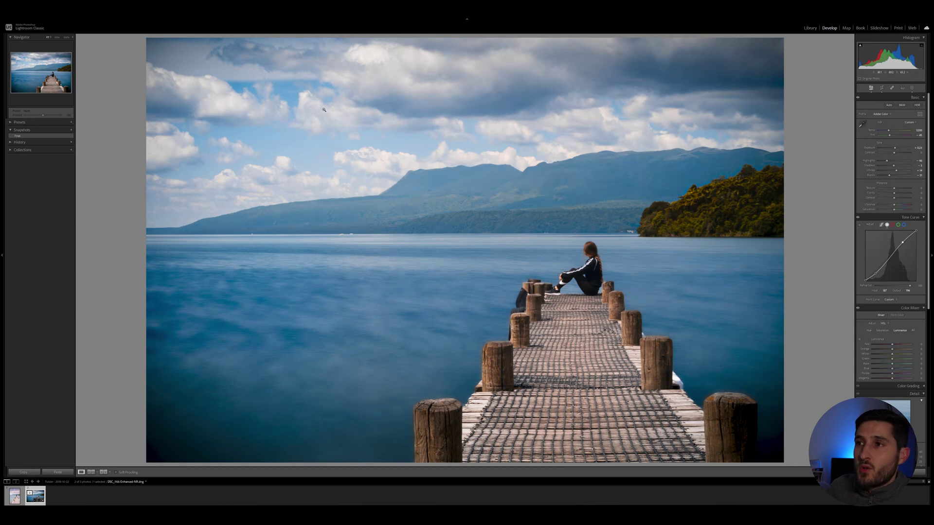
Draw a radial gradient mask over the sky and rotate it to cover the upper sky.
click(912, 88)
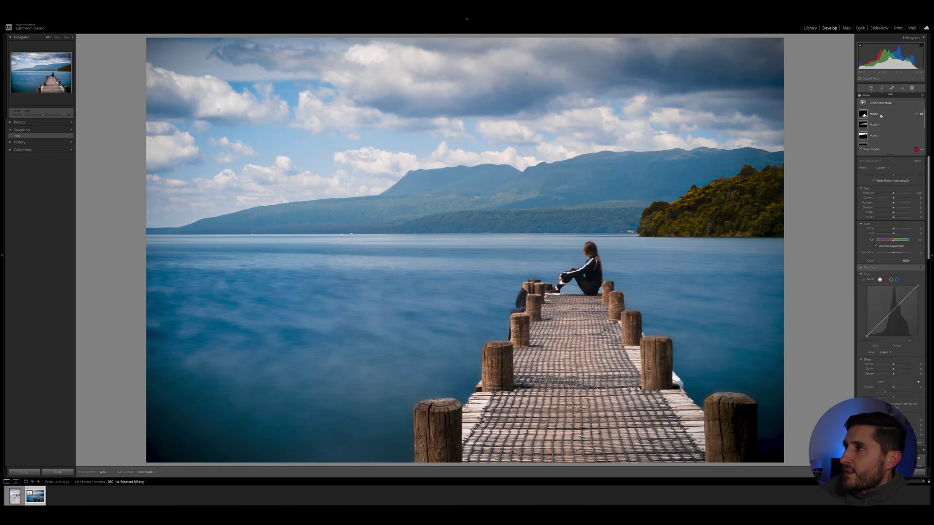
click(874, 103)
click(890, 160)
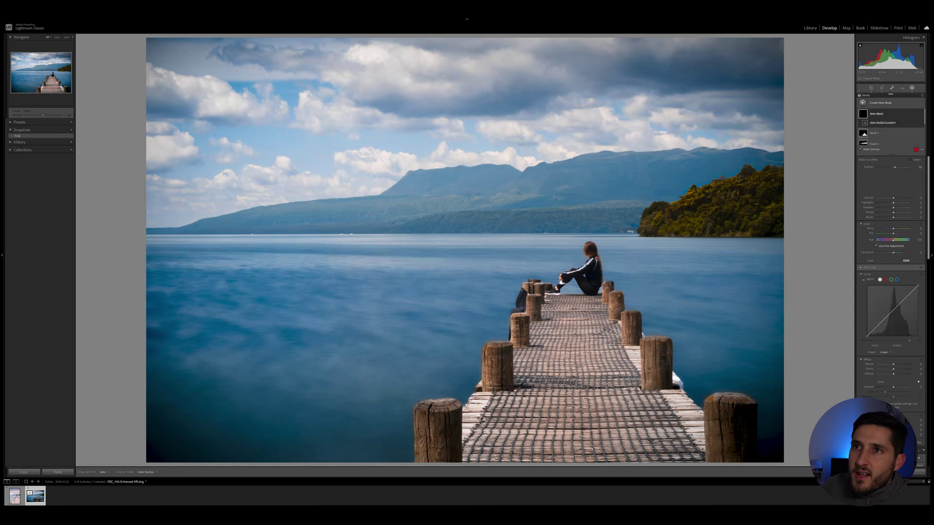
drag(350, 54, 646, 234)
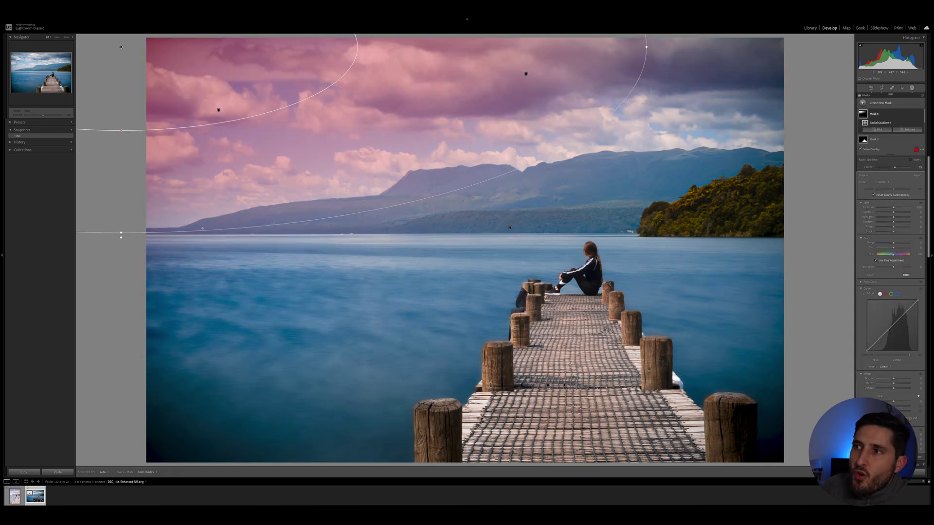
drag(394, 114, 203, 40)
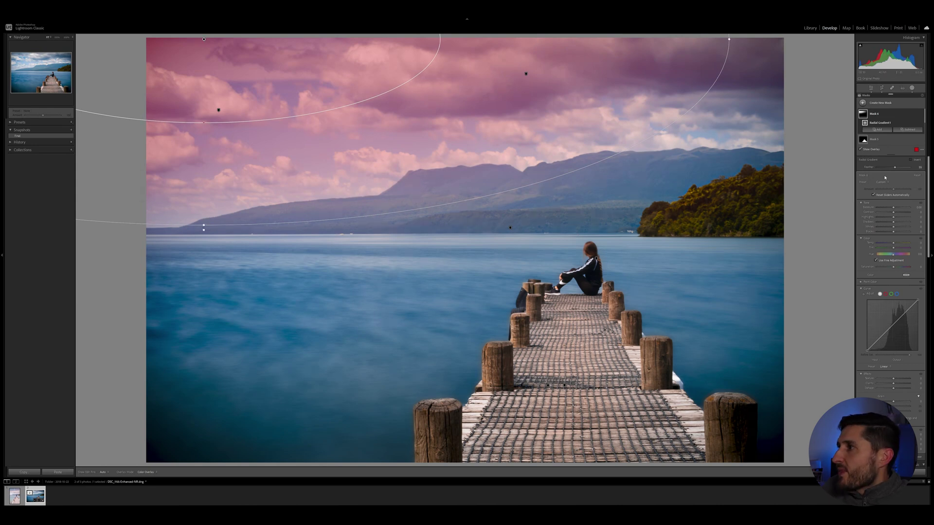
In the radial mask, raise Temp and Exposure, pull the curve down, and lower Dehaze and Blacks.
drag(893, 244, 895, 245)
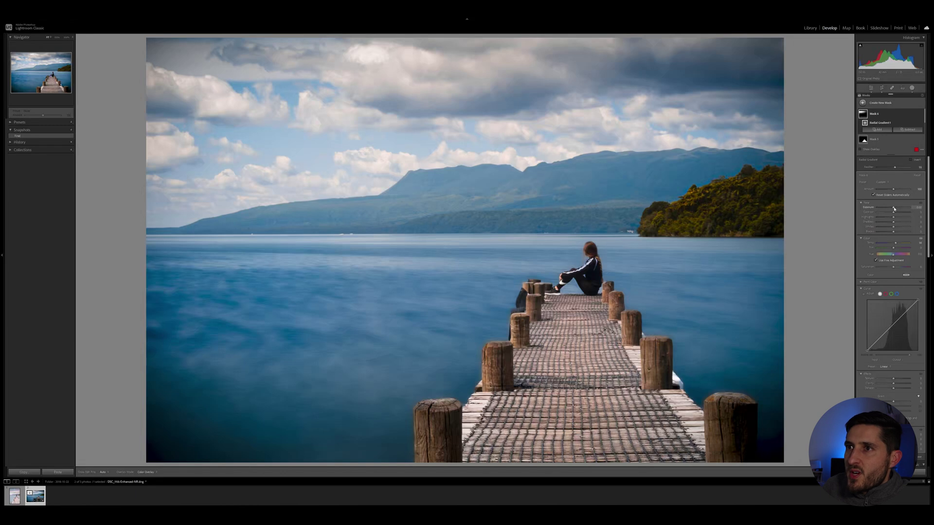
drag(893, 208, 895, 209)
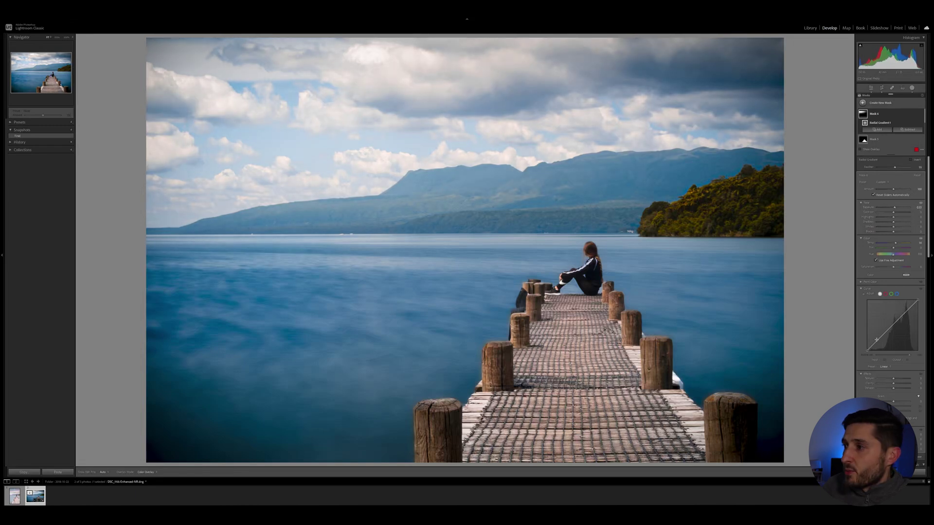
drag(876, 339, 900, 322)
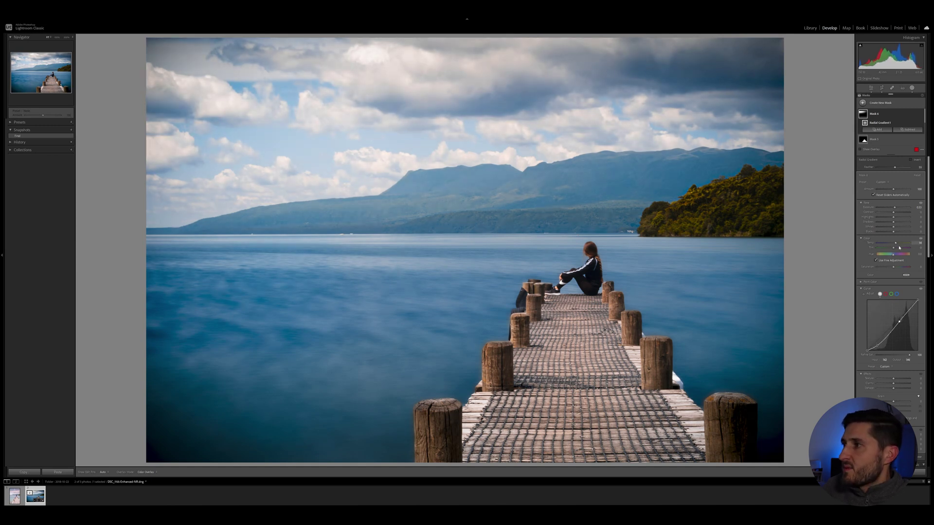
drag(893, 388, 889, 390)
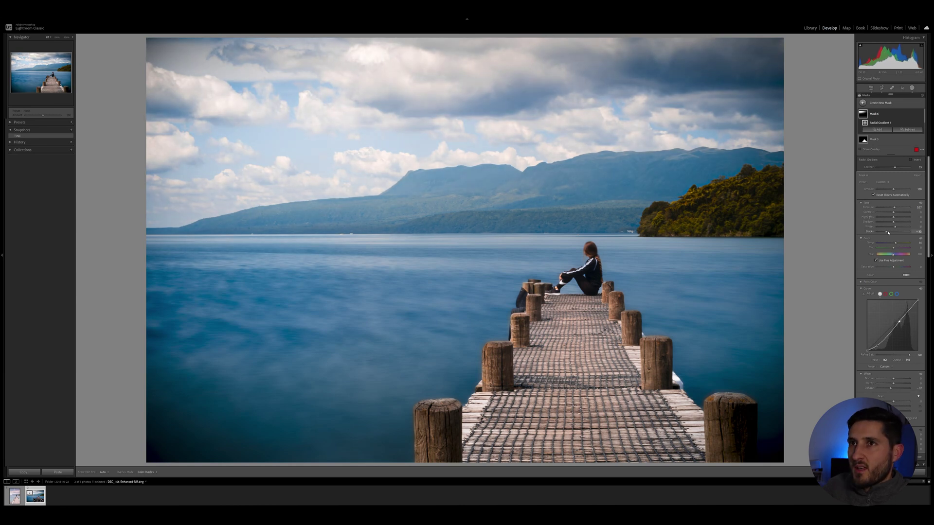
drag(887, 233, 884, 232)
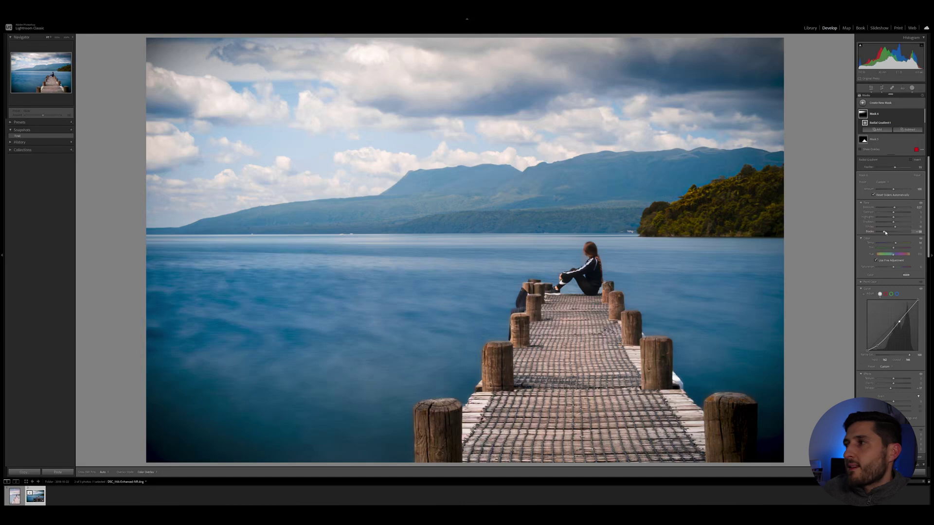
Close Masking and raise the Detail panel's Sharpening Masking slider so only edges are sharpened.
key(shift+w)
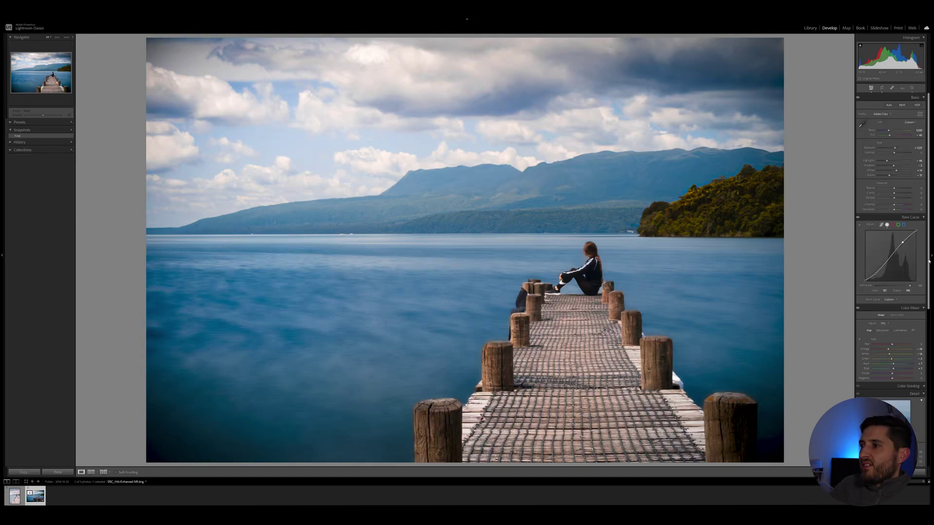
scroll(927, 261, down, 5)
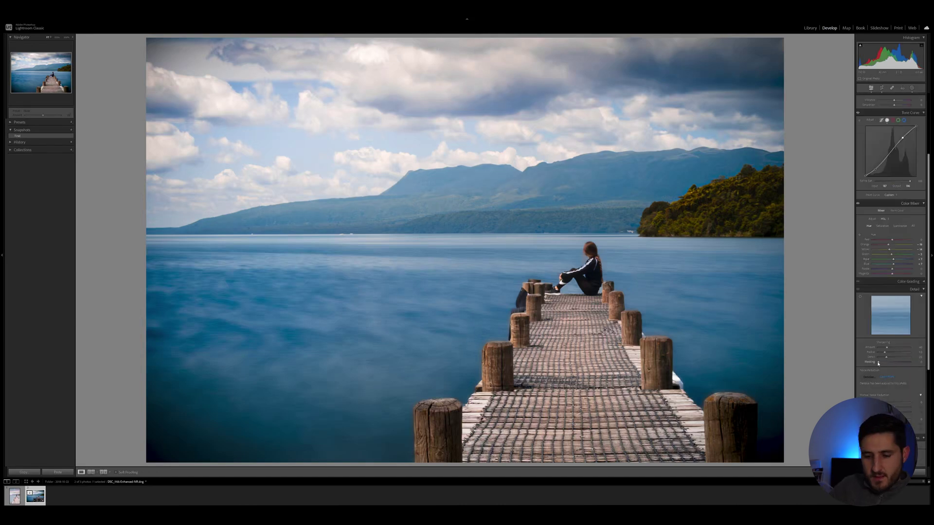
drag(878, 363, 896, 347)
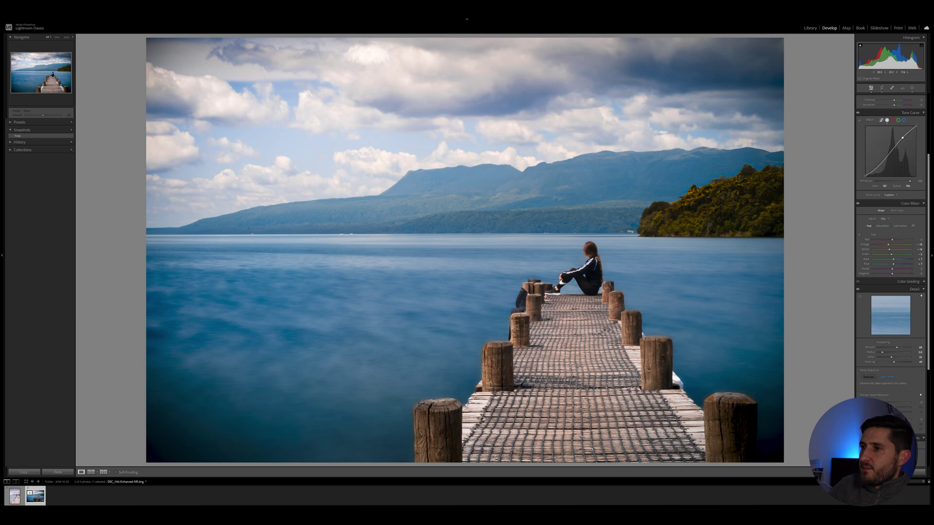
Show the Before & After left/right view comparing the original and edited photo.
click(103, 472)
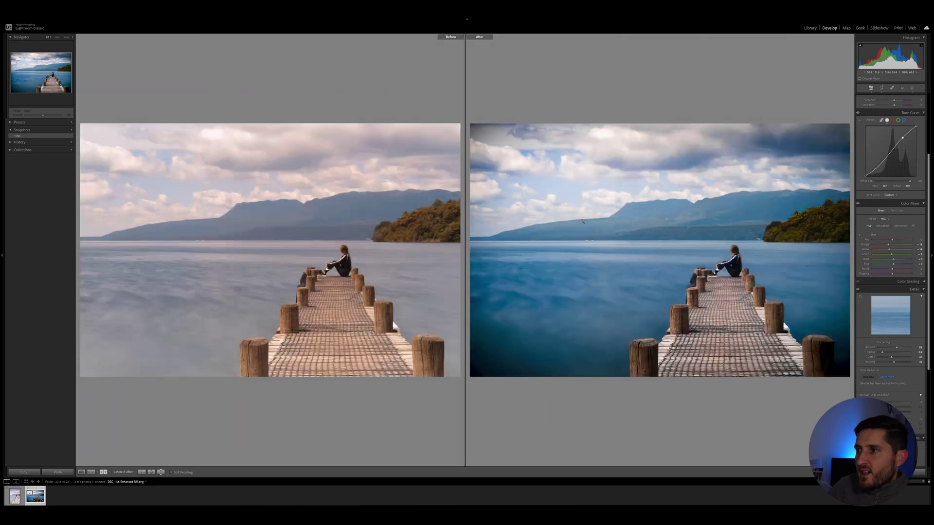